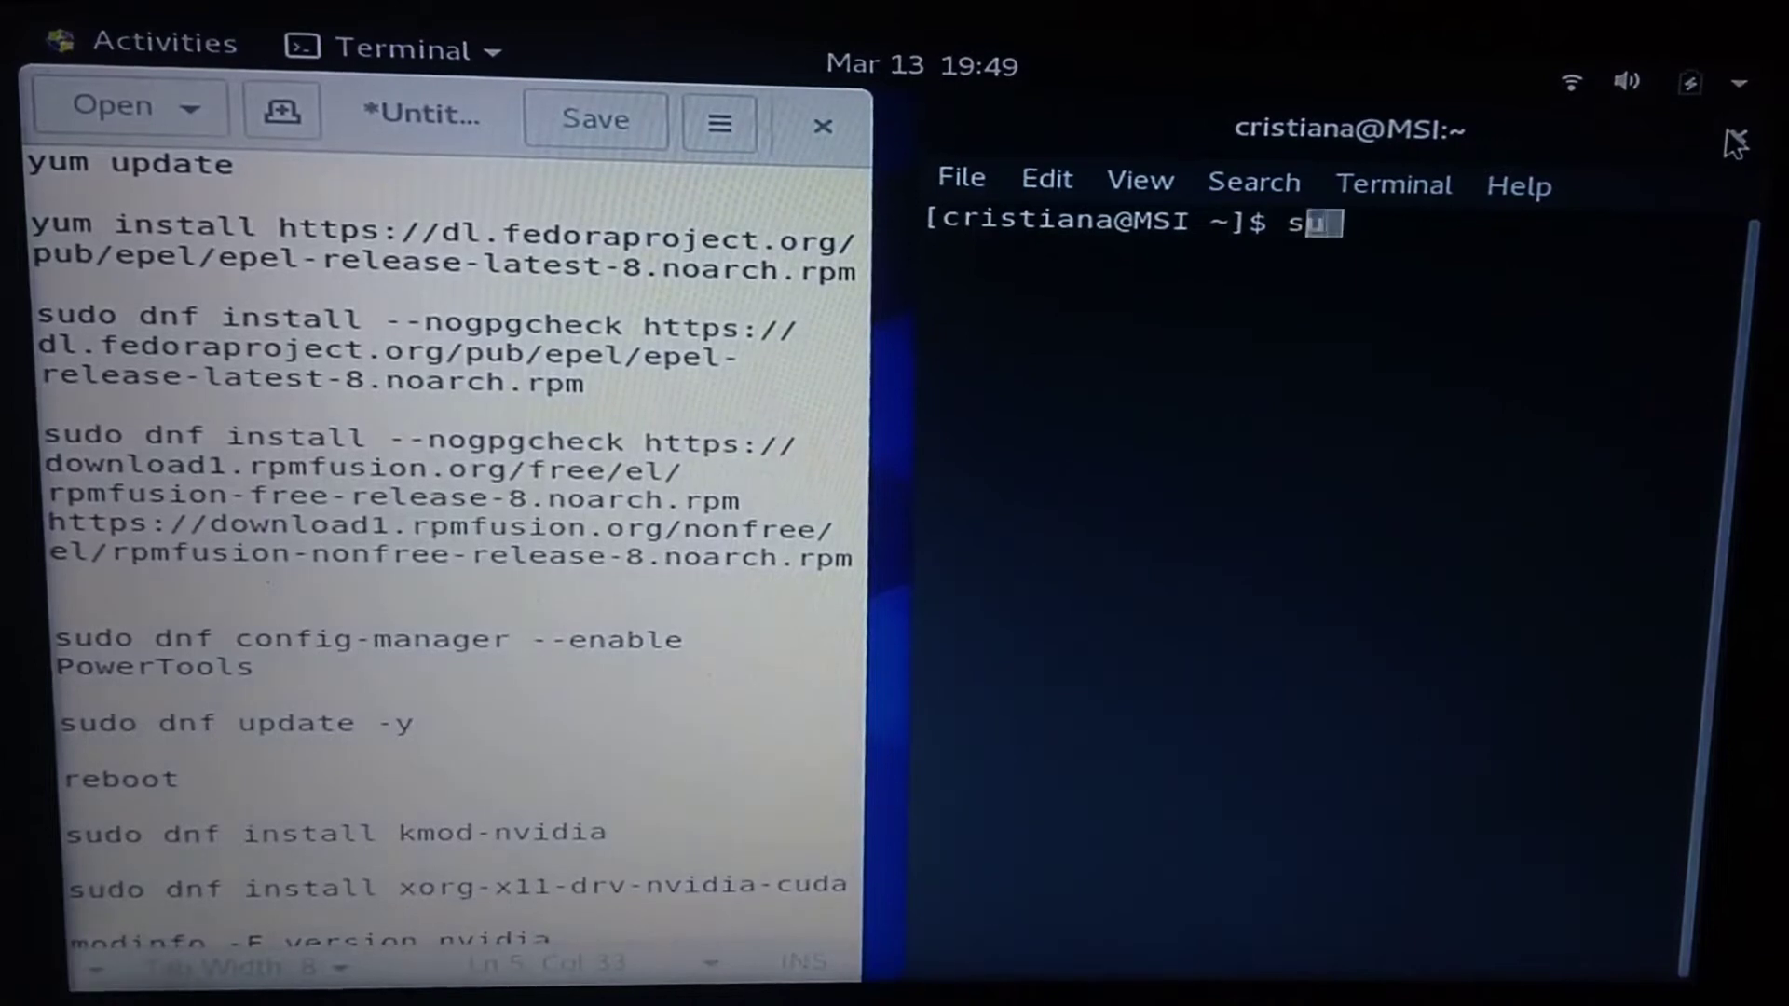
Step: Become root with su and run yum update, confirming the 142-package update
key("Return")
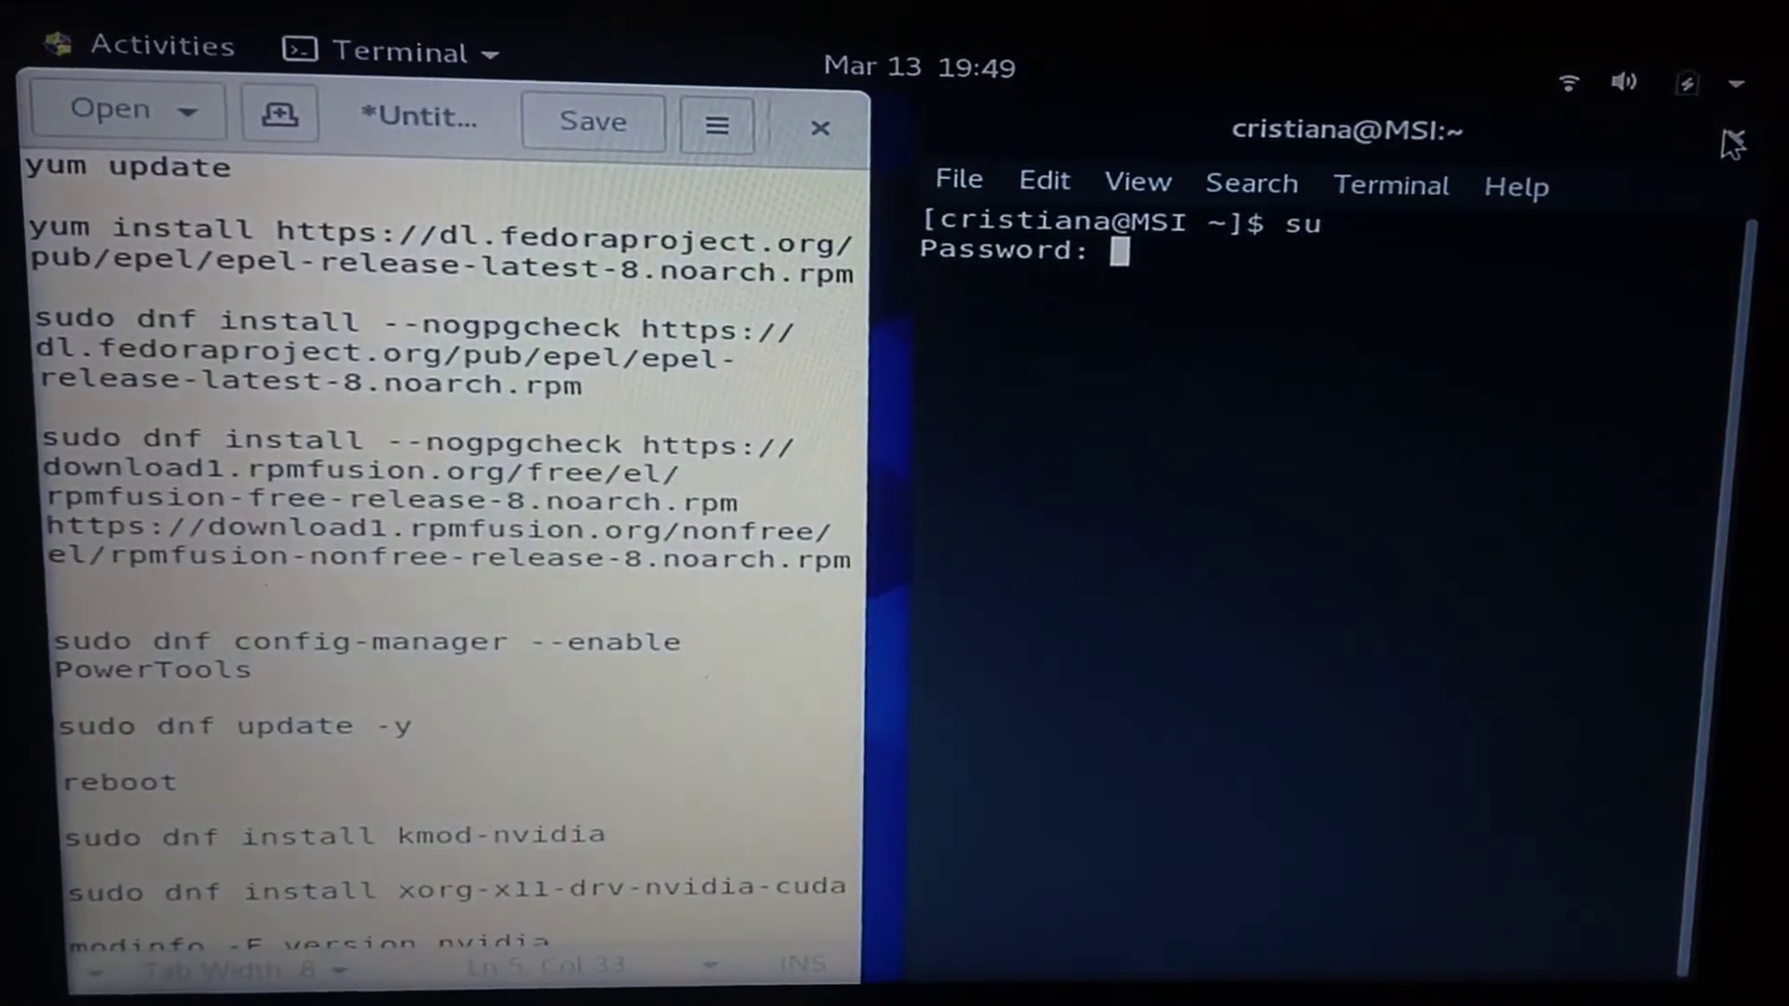
key("Return")
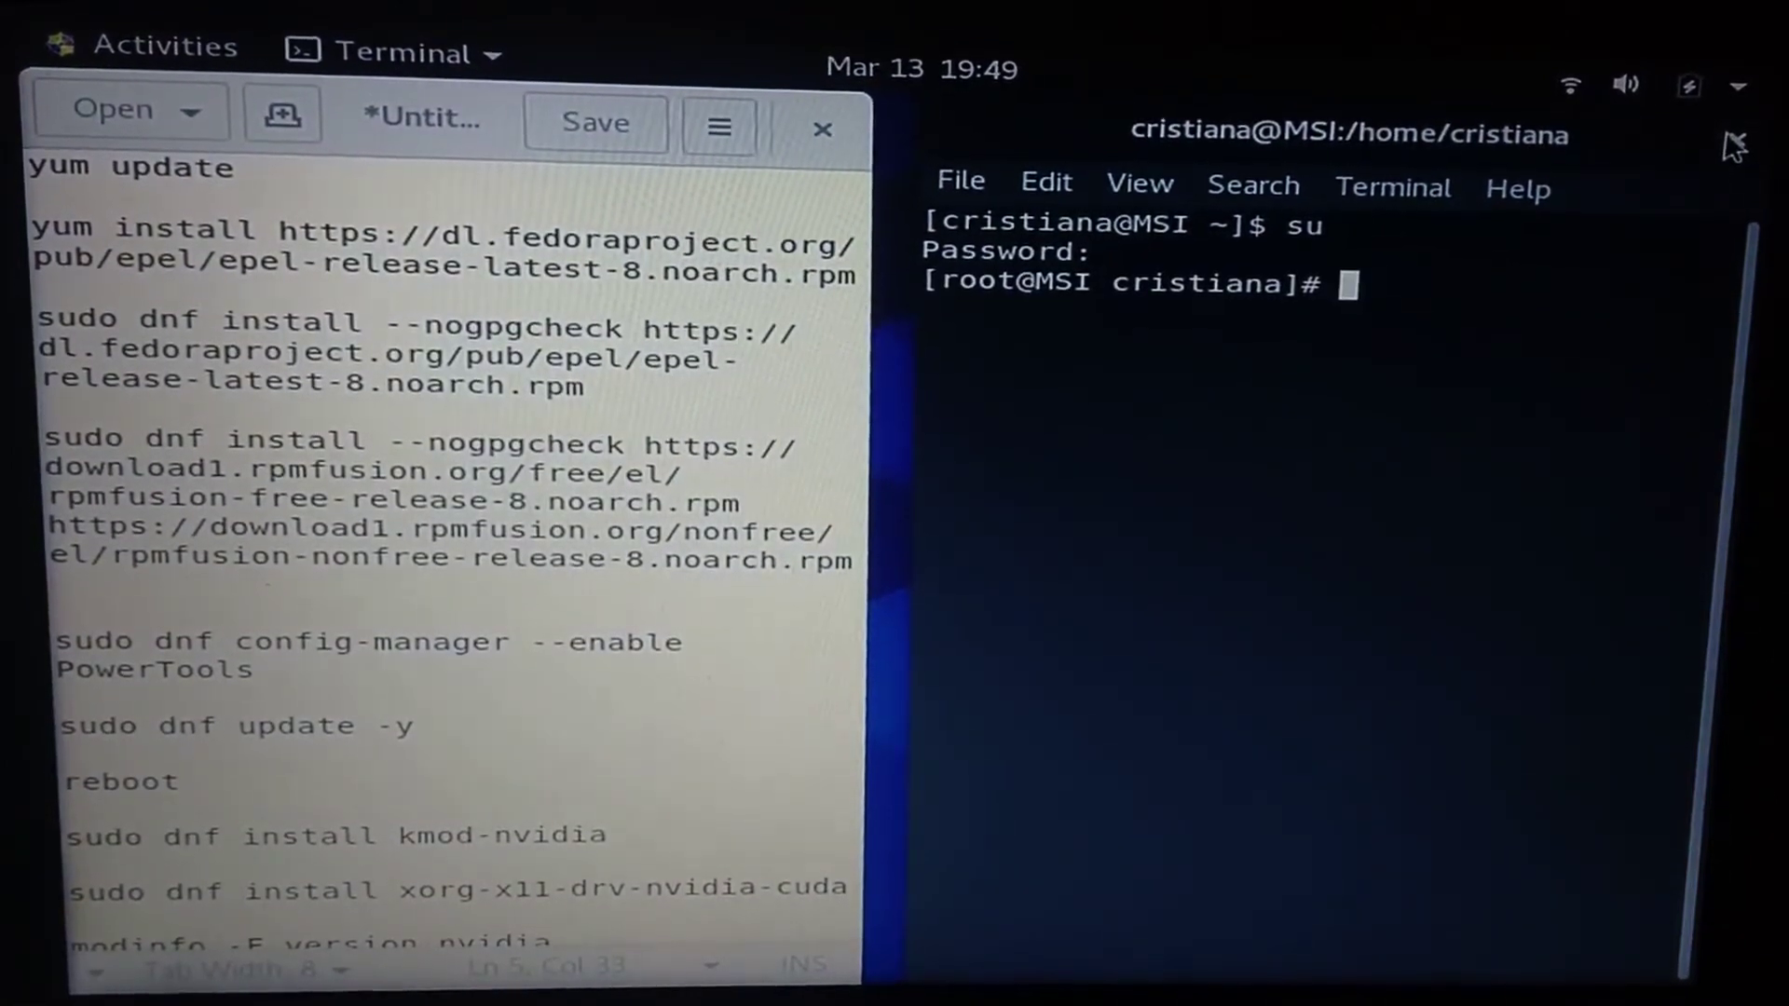
type("yum update")
key("Return")
type("y")
key("Return")
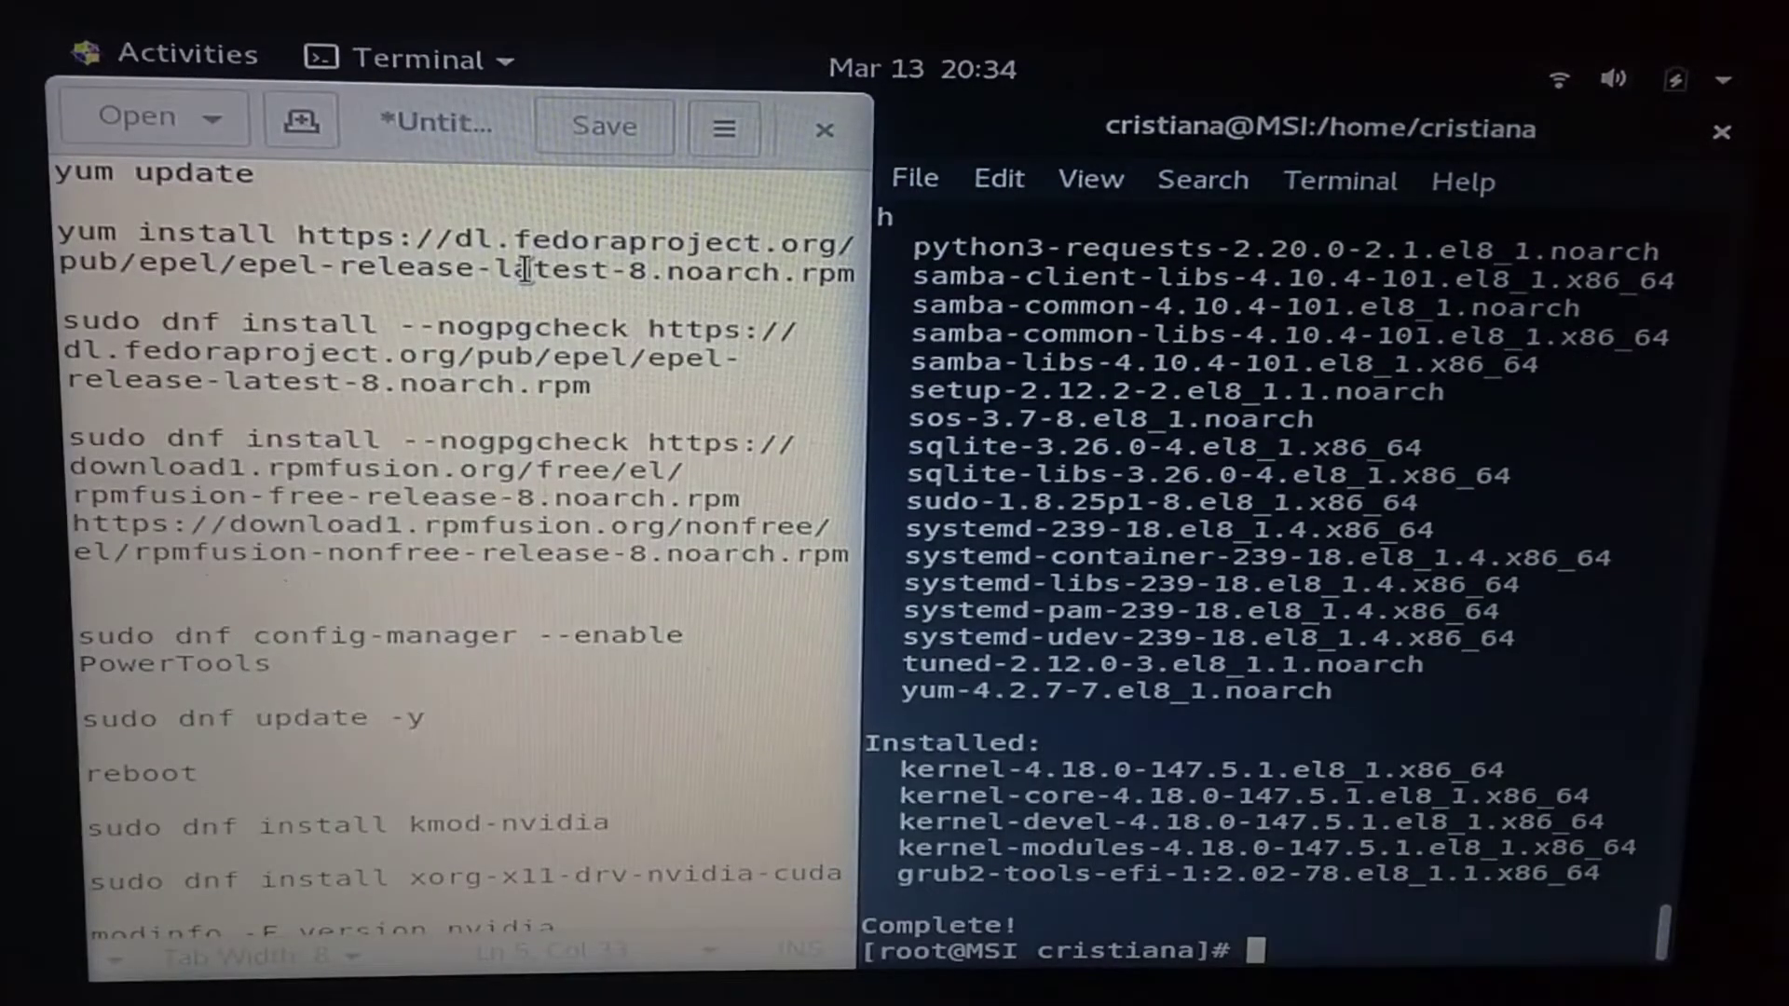
Step: Install epel-release from the notes, then run the nogpgcheck EPEL install command
left_click_drag(58, 233, 856, 267)
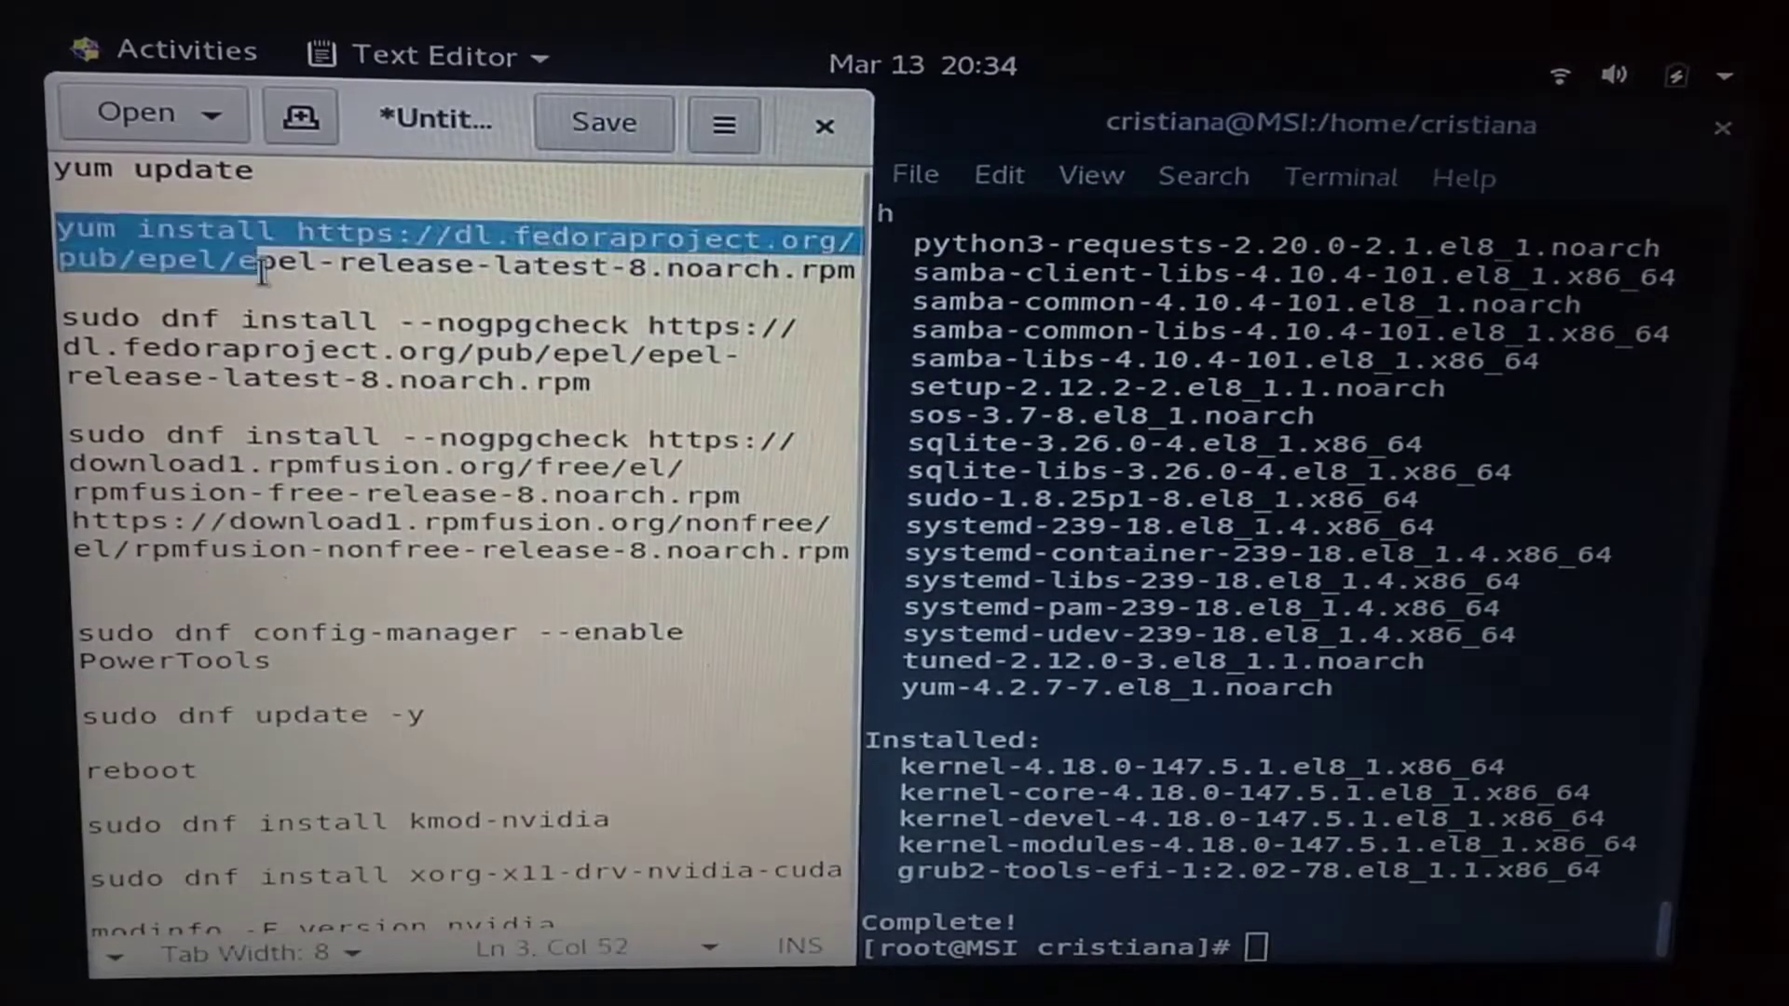
middle_click(1255, 946)
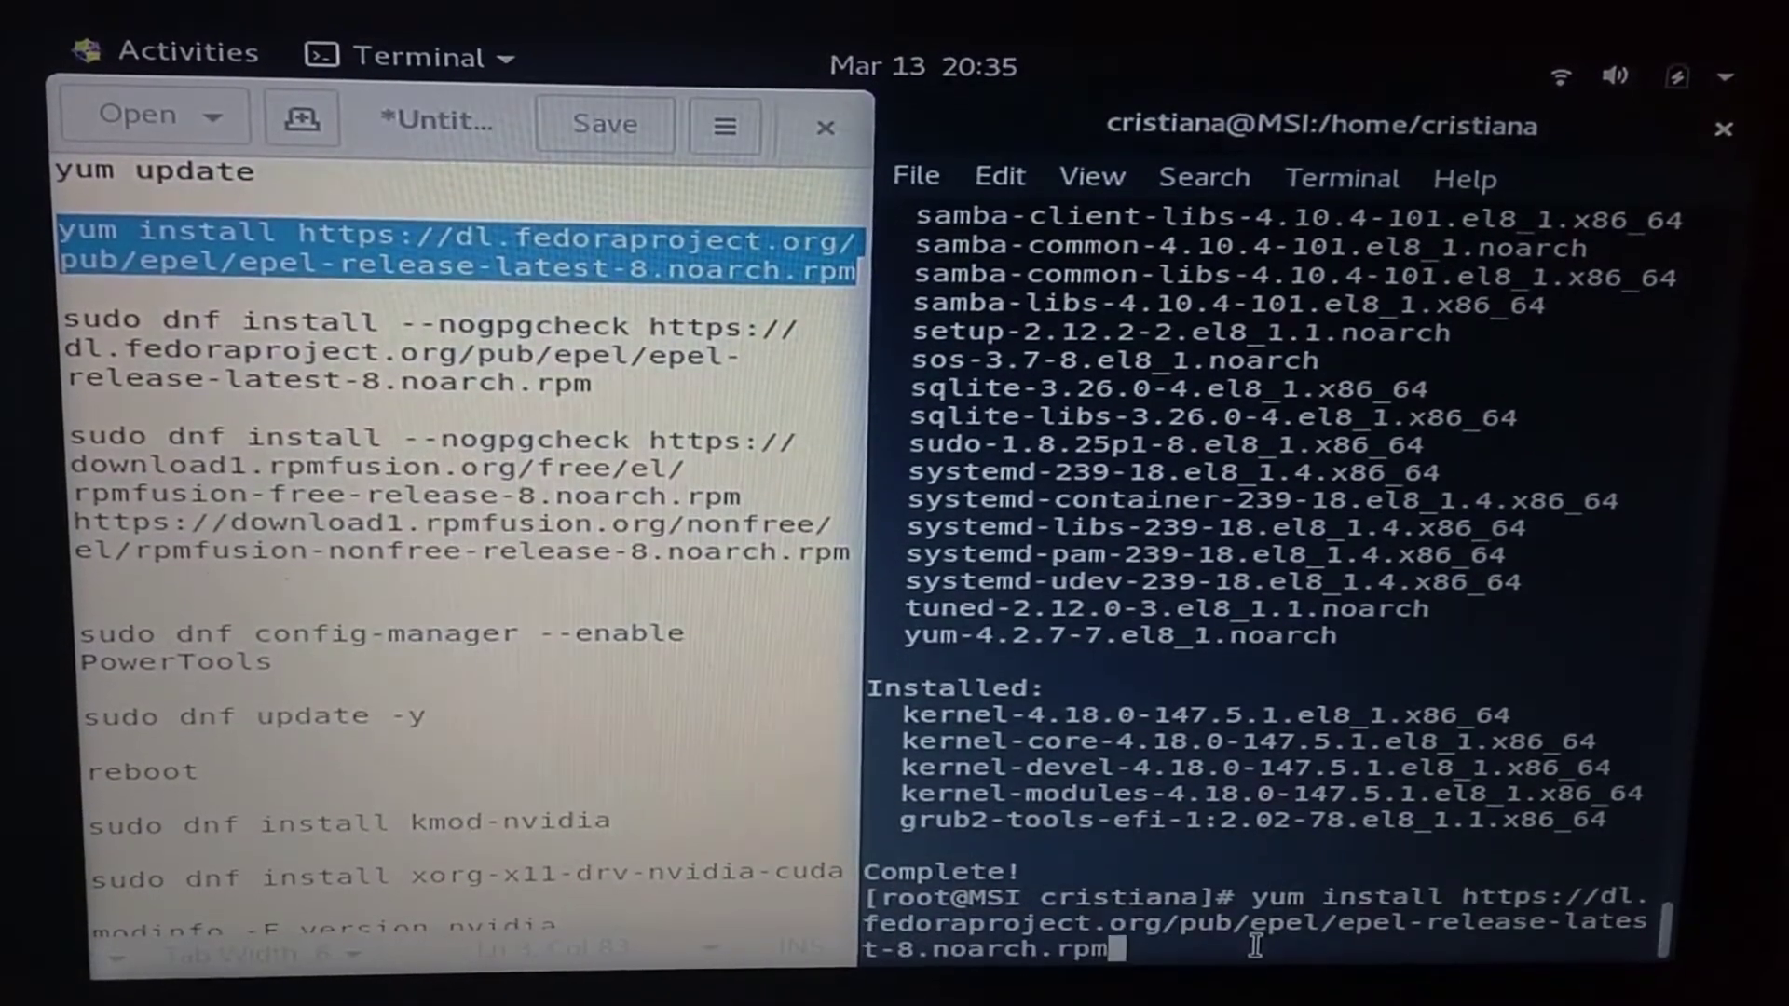
key("Return")
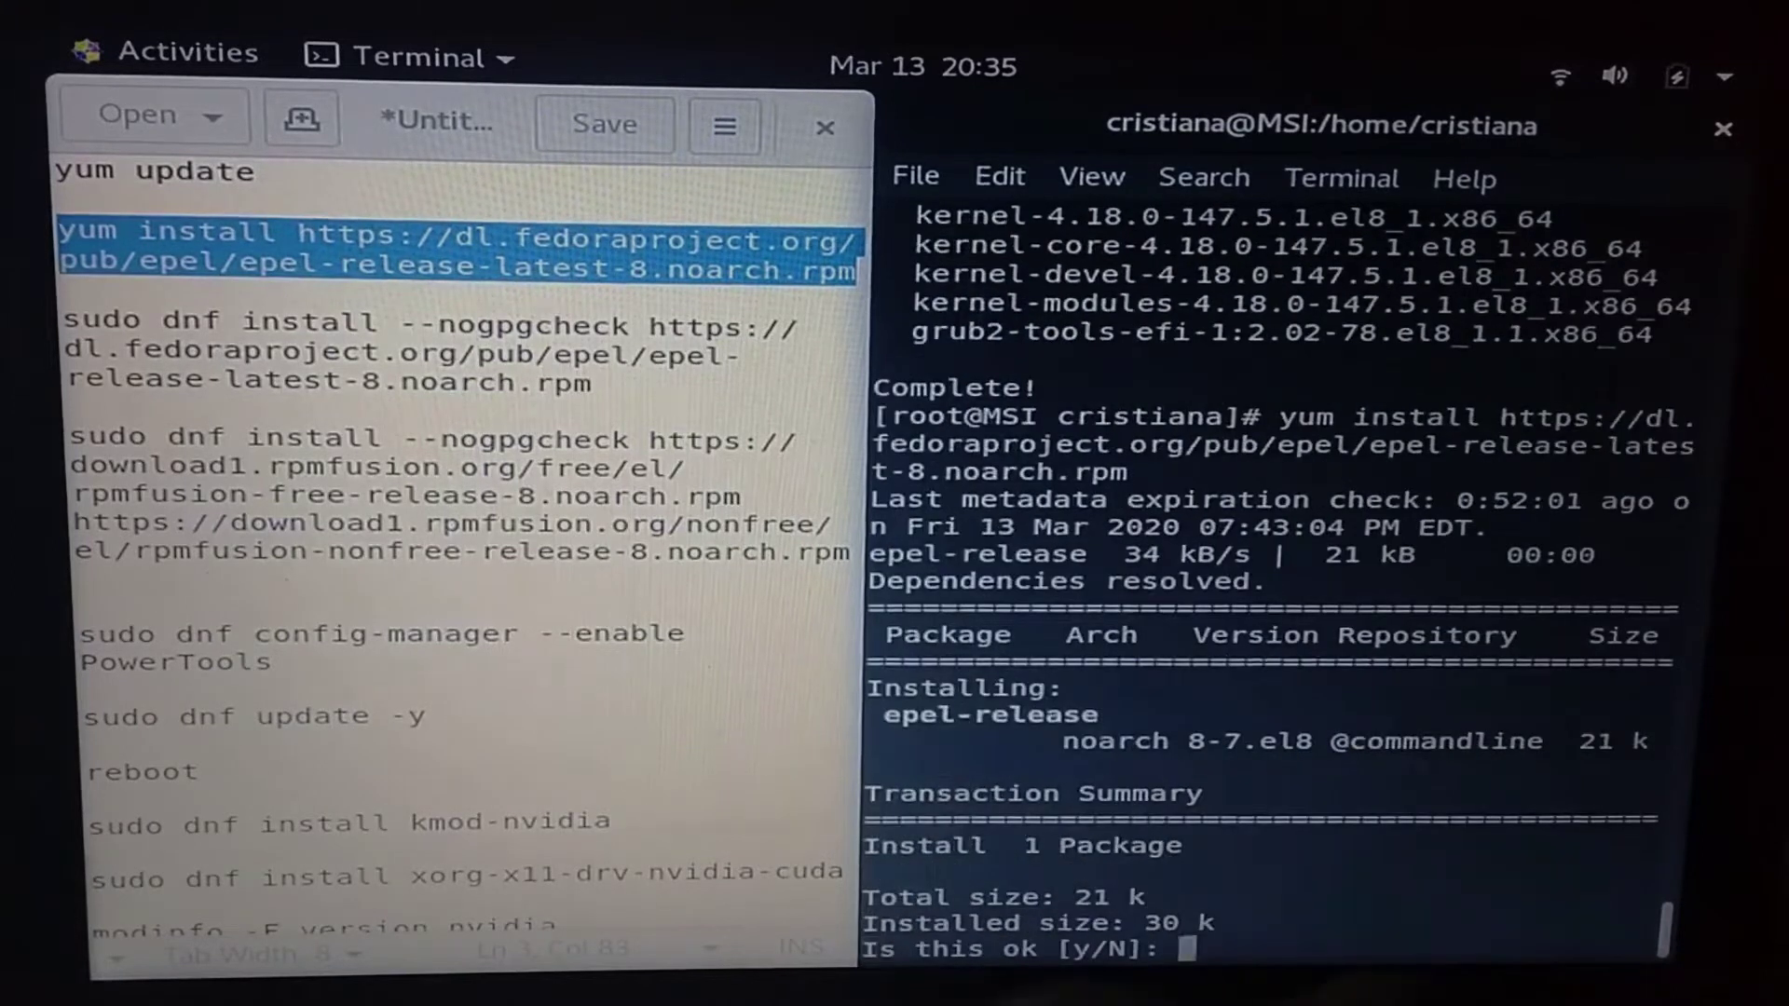
type("y")
key("Return")
left_click_drag(161, 321, 593, 378)
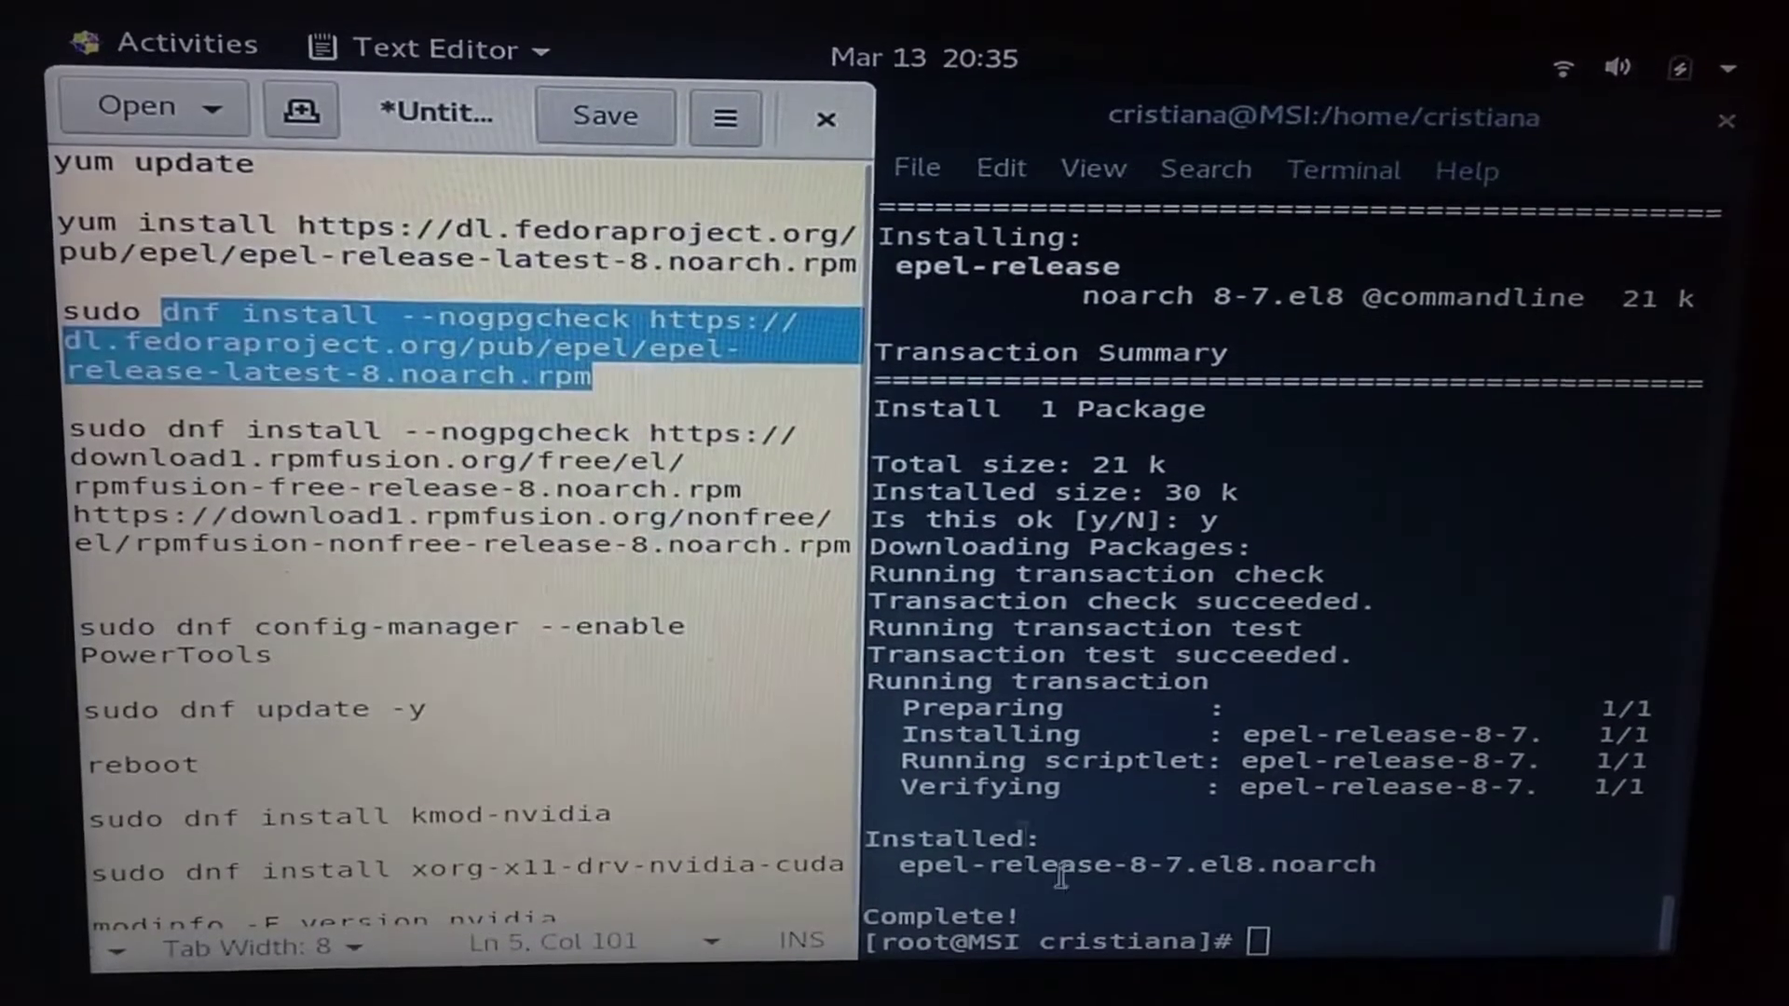
middle_click(1258, 945)
key("Return")
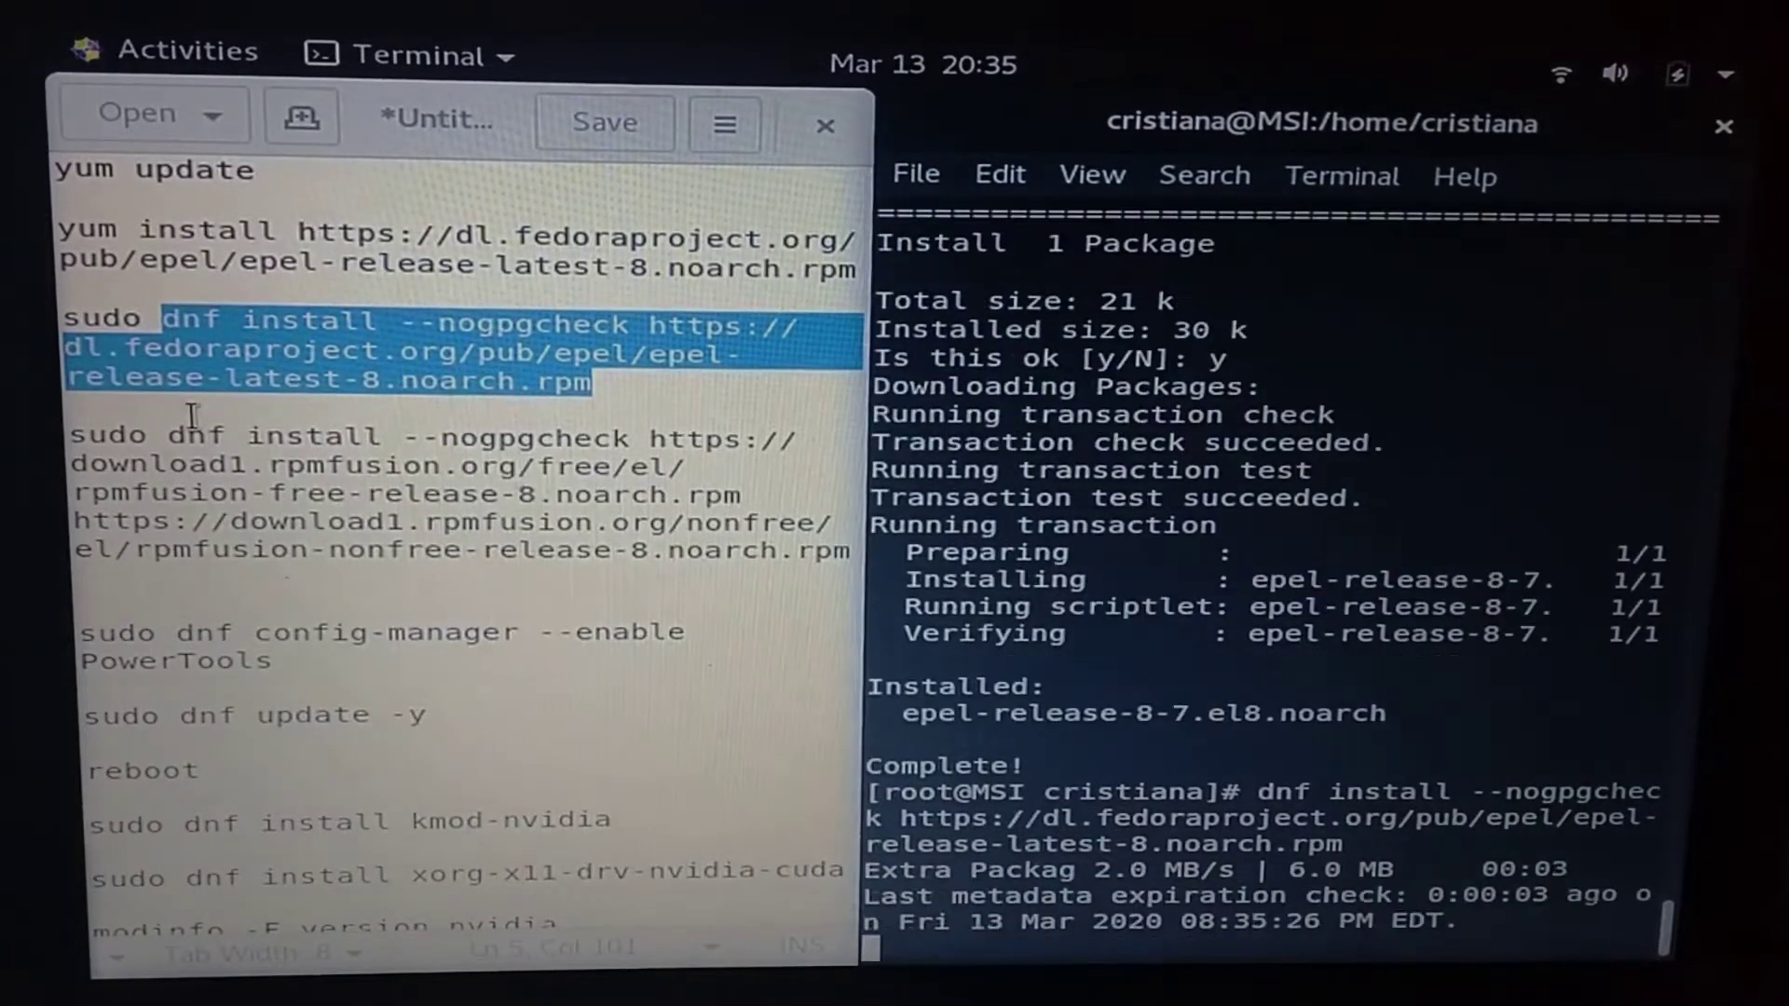
Step: Install the RPM Fusion free and nonfree release packages, confirming with y
left_click_drag(170, 436, 851, 550)
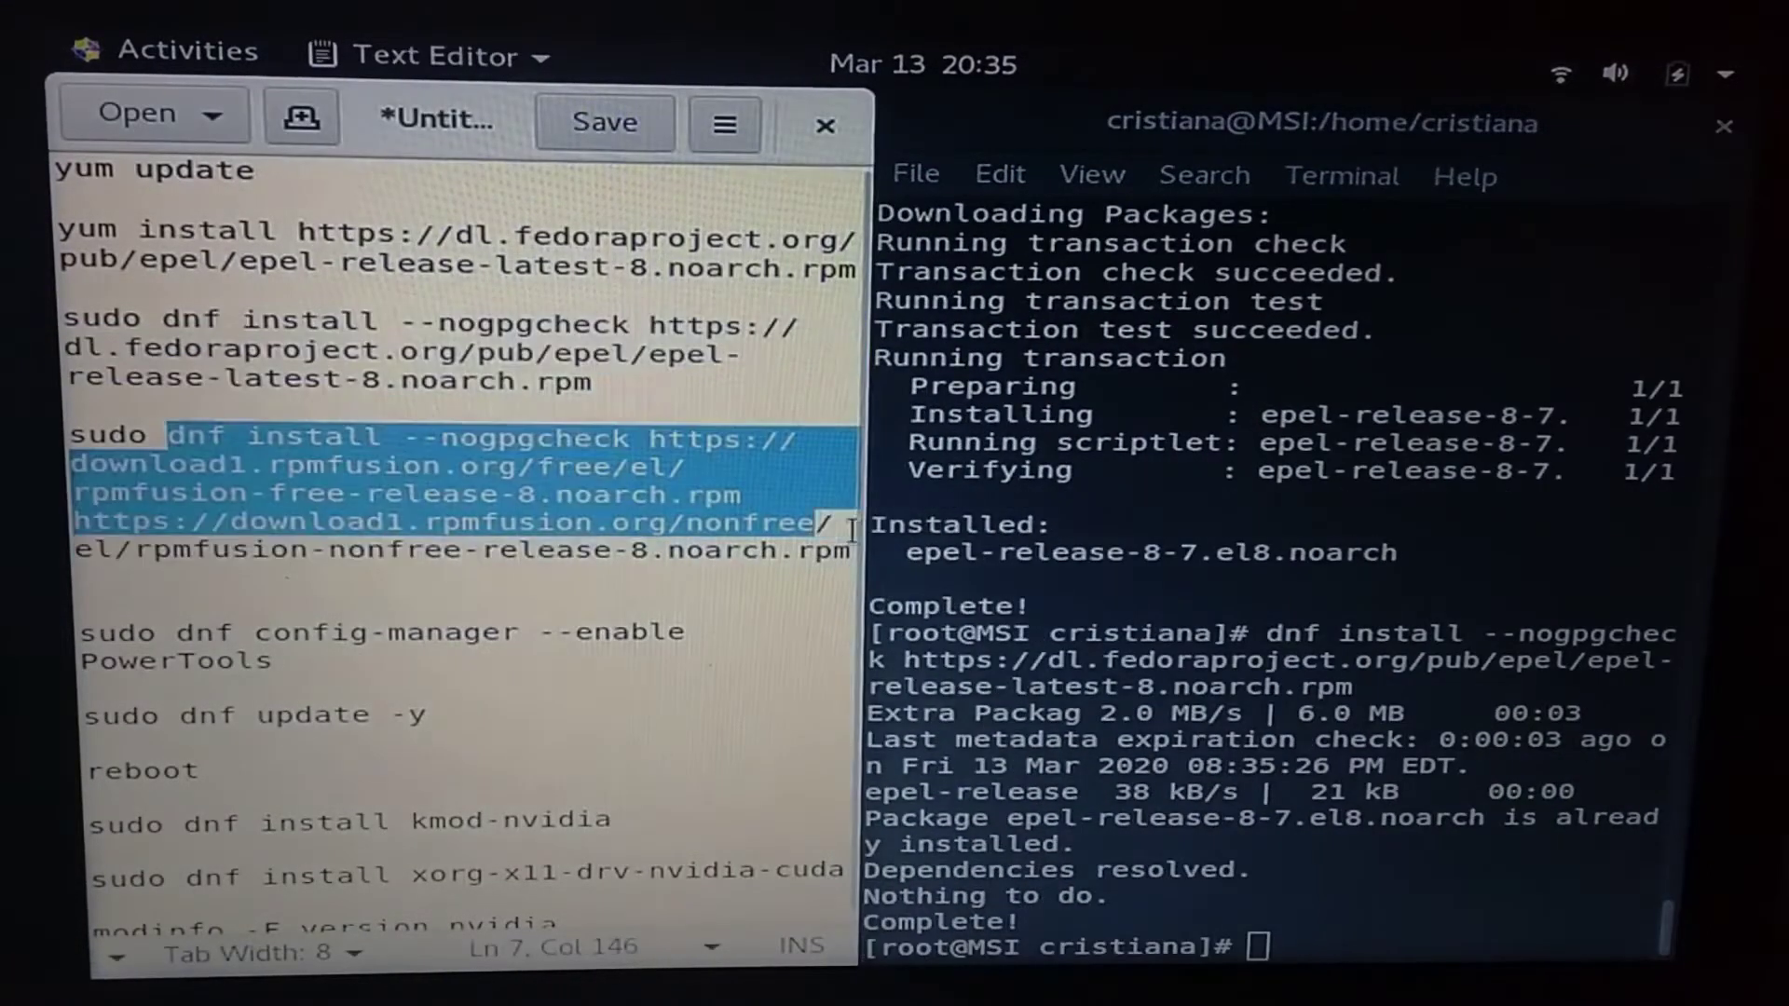
middle_click(1270, 952)
key("Return")
type("y")
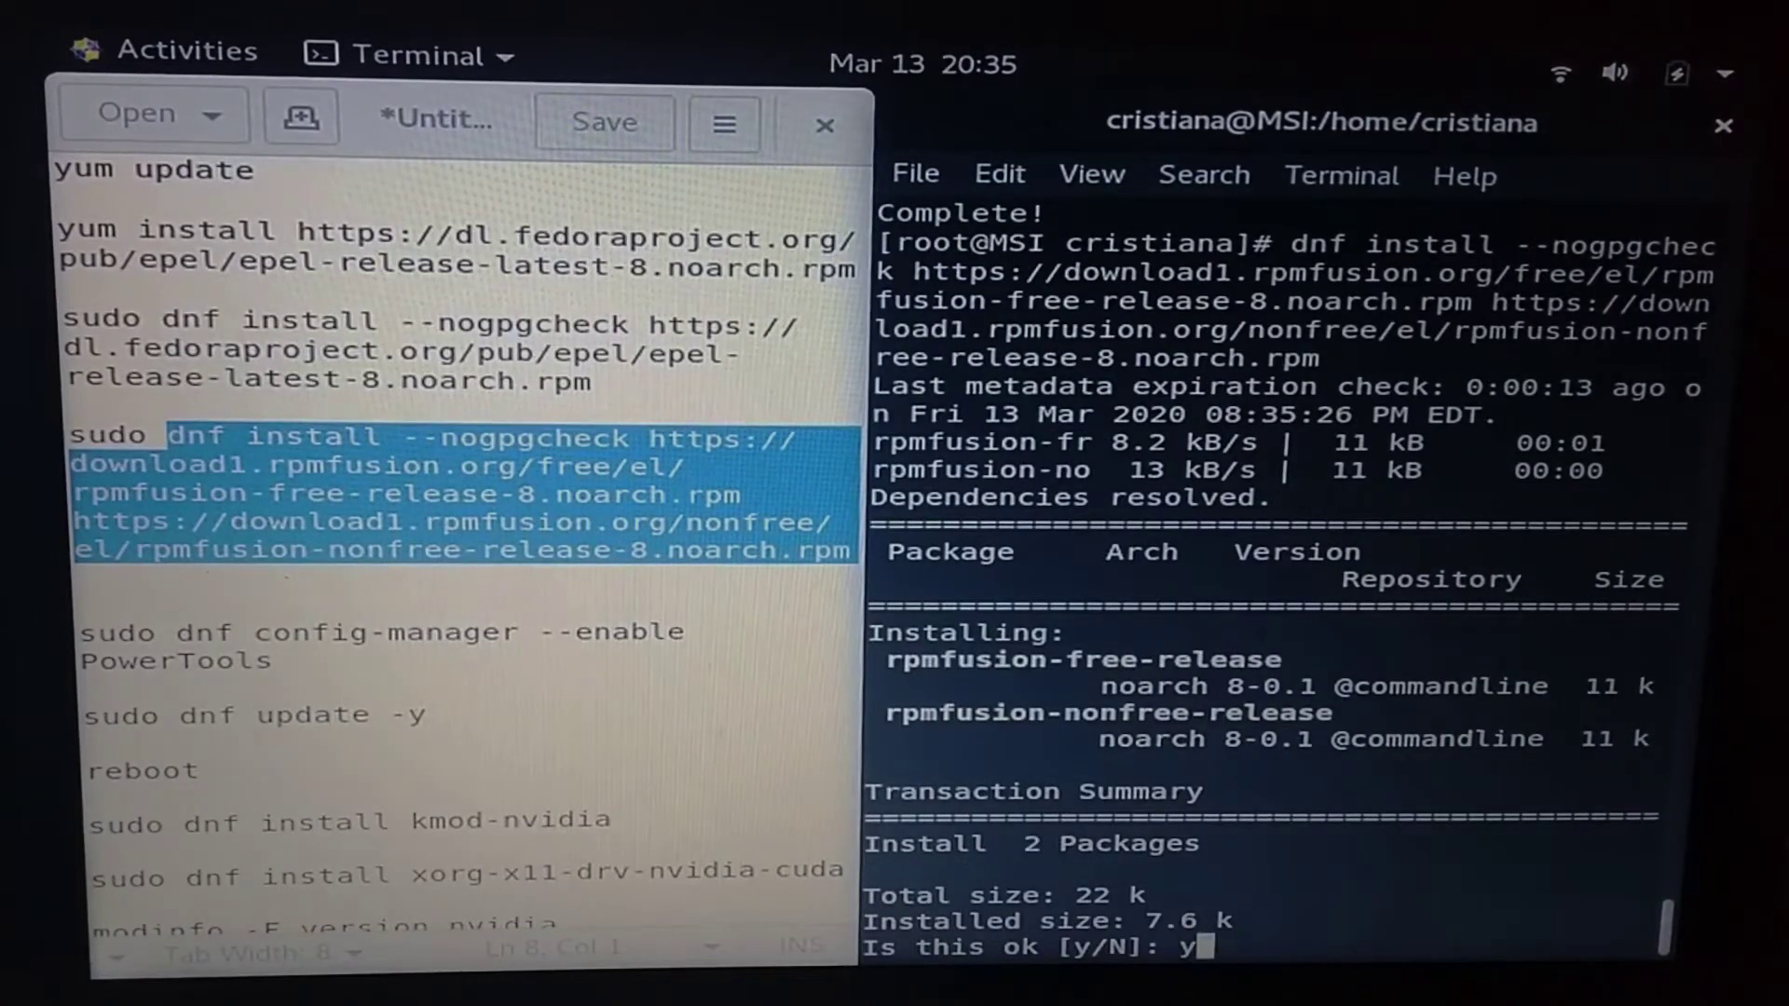
key("Return")
Step: Enable the PowerTools repository with dnf config-manager --enable PowerTools
left_click_drag(176, 631, 272, 659)
left_click(1260, 948)
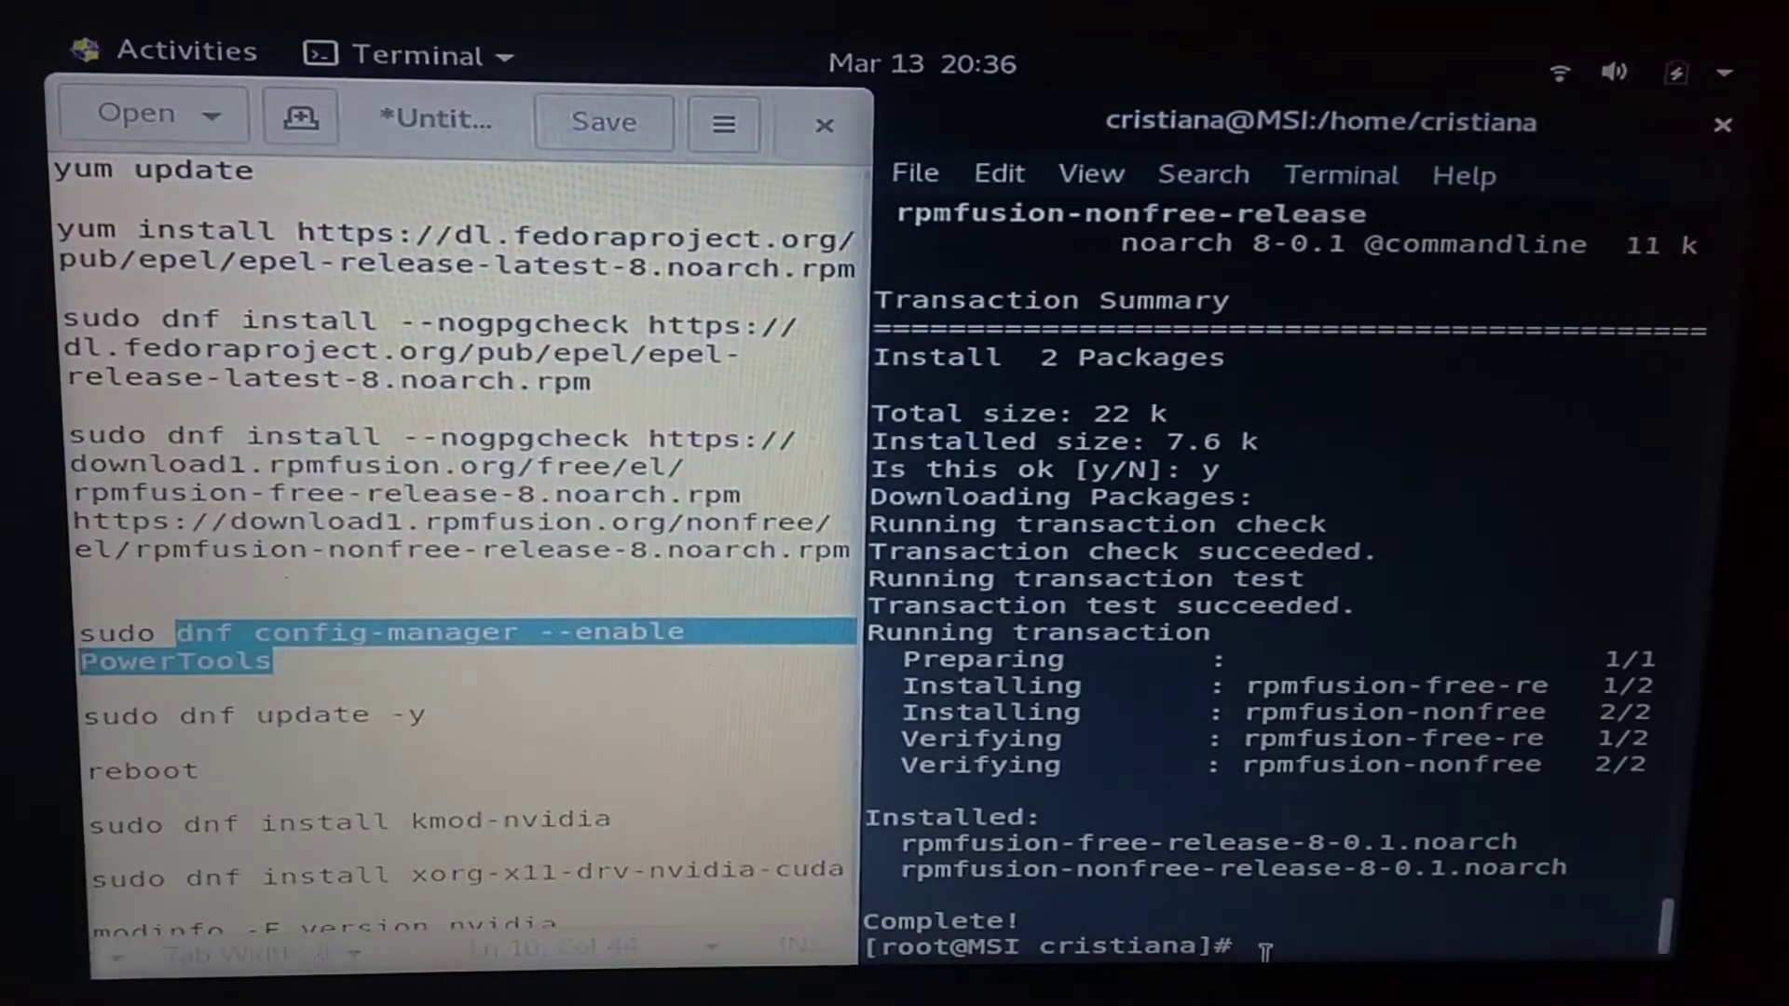
middle_click(1259, 948)
key("Return")
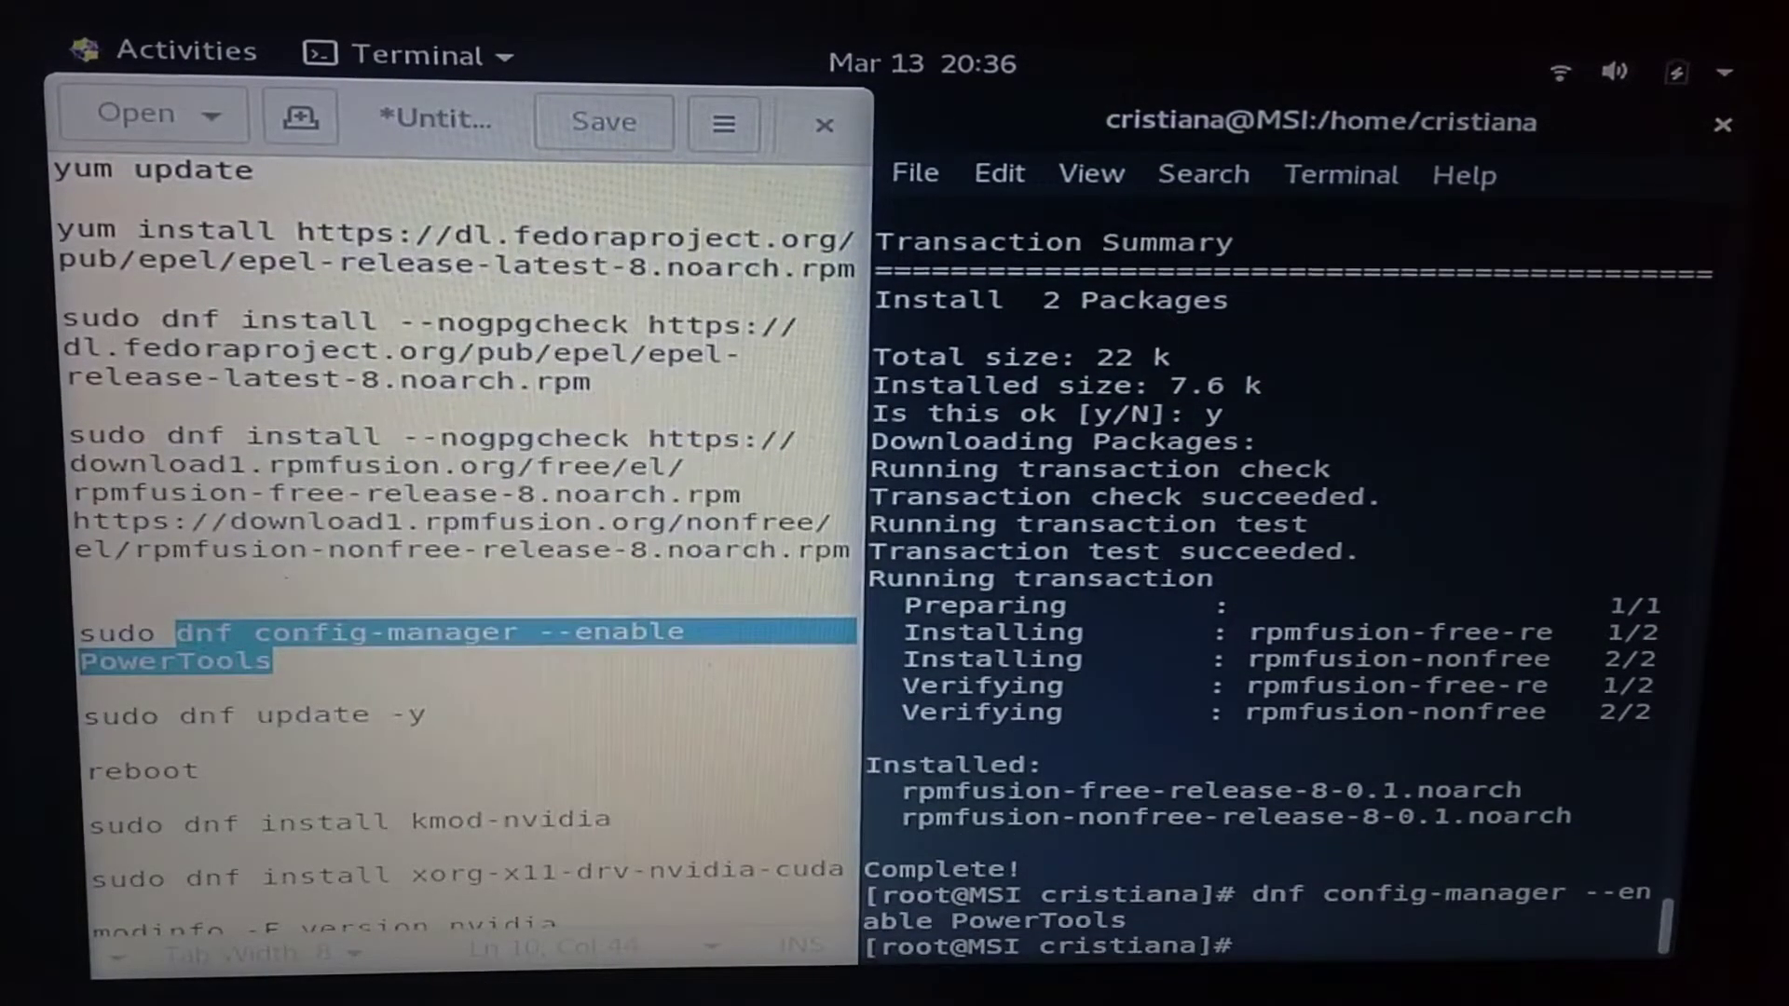
Step: Run dnf update -y, upgrading epel-release to 8-8
left_click_drag(179, 714, 429, 715)
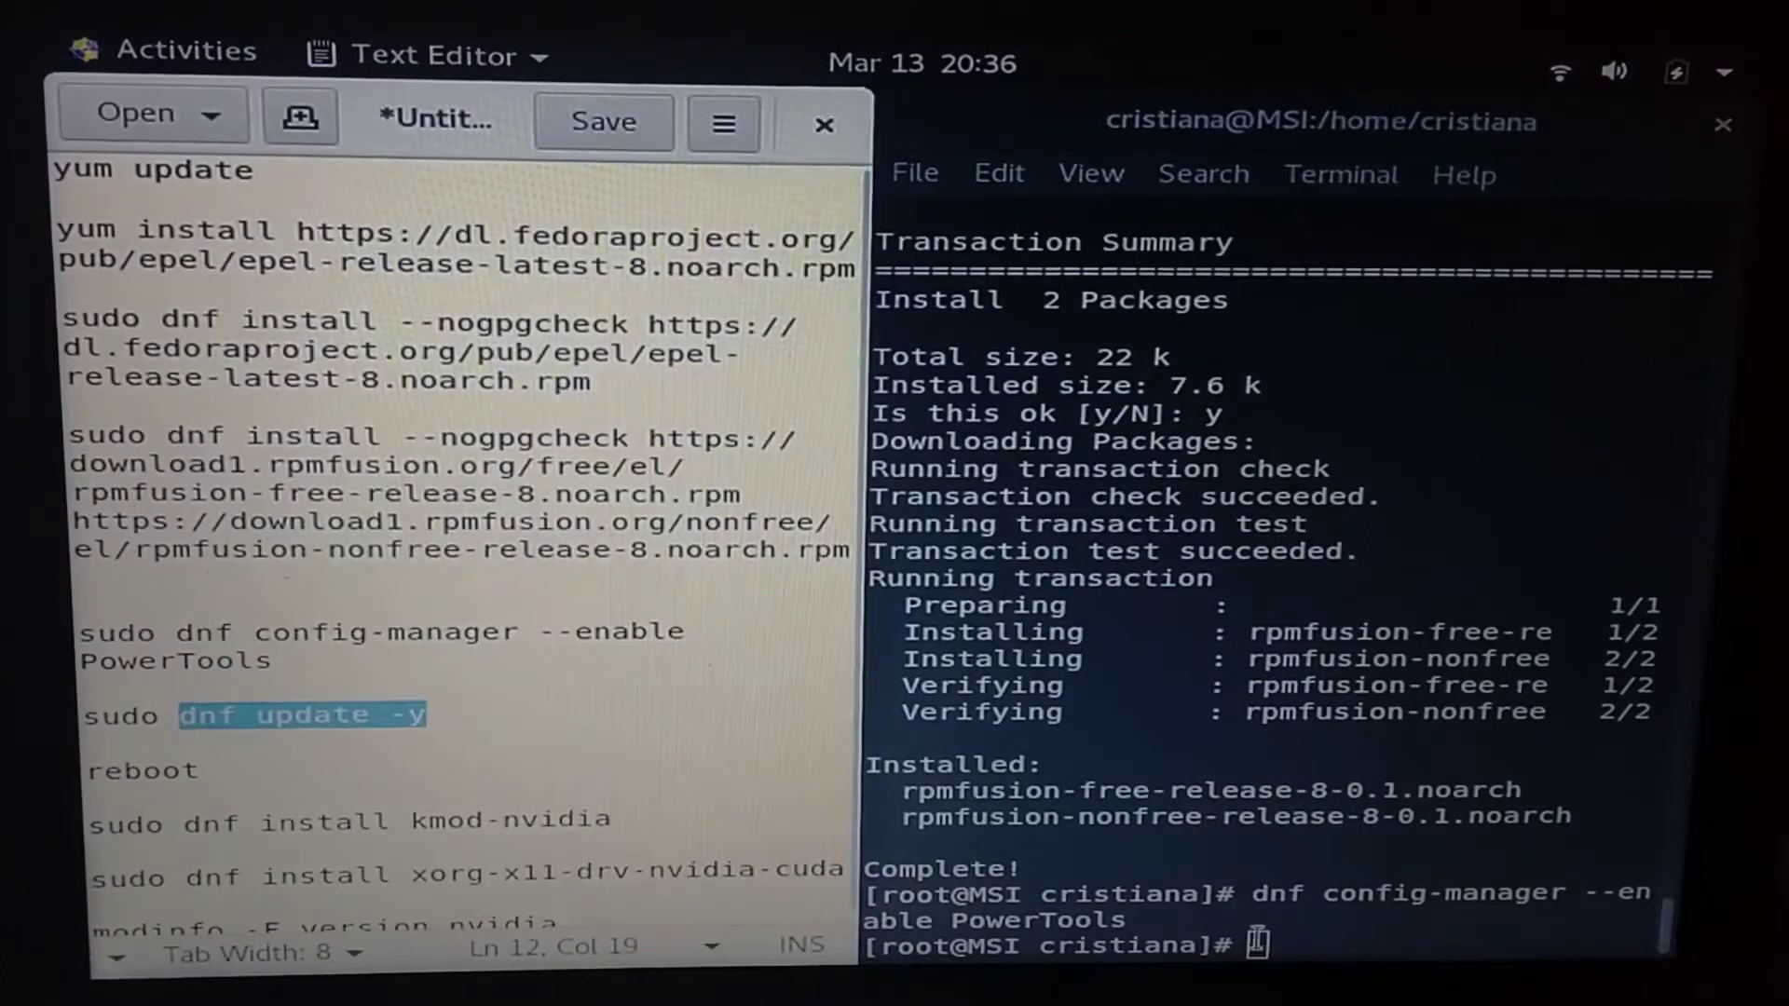
middle_click(1249, 948)
key("Return")
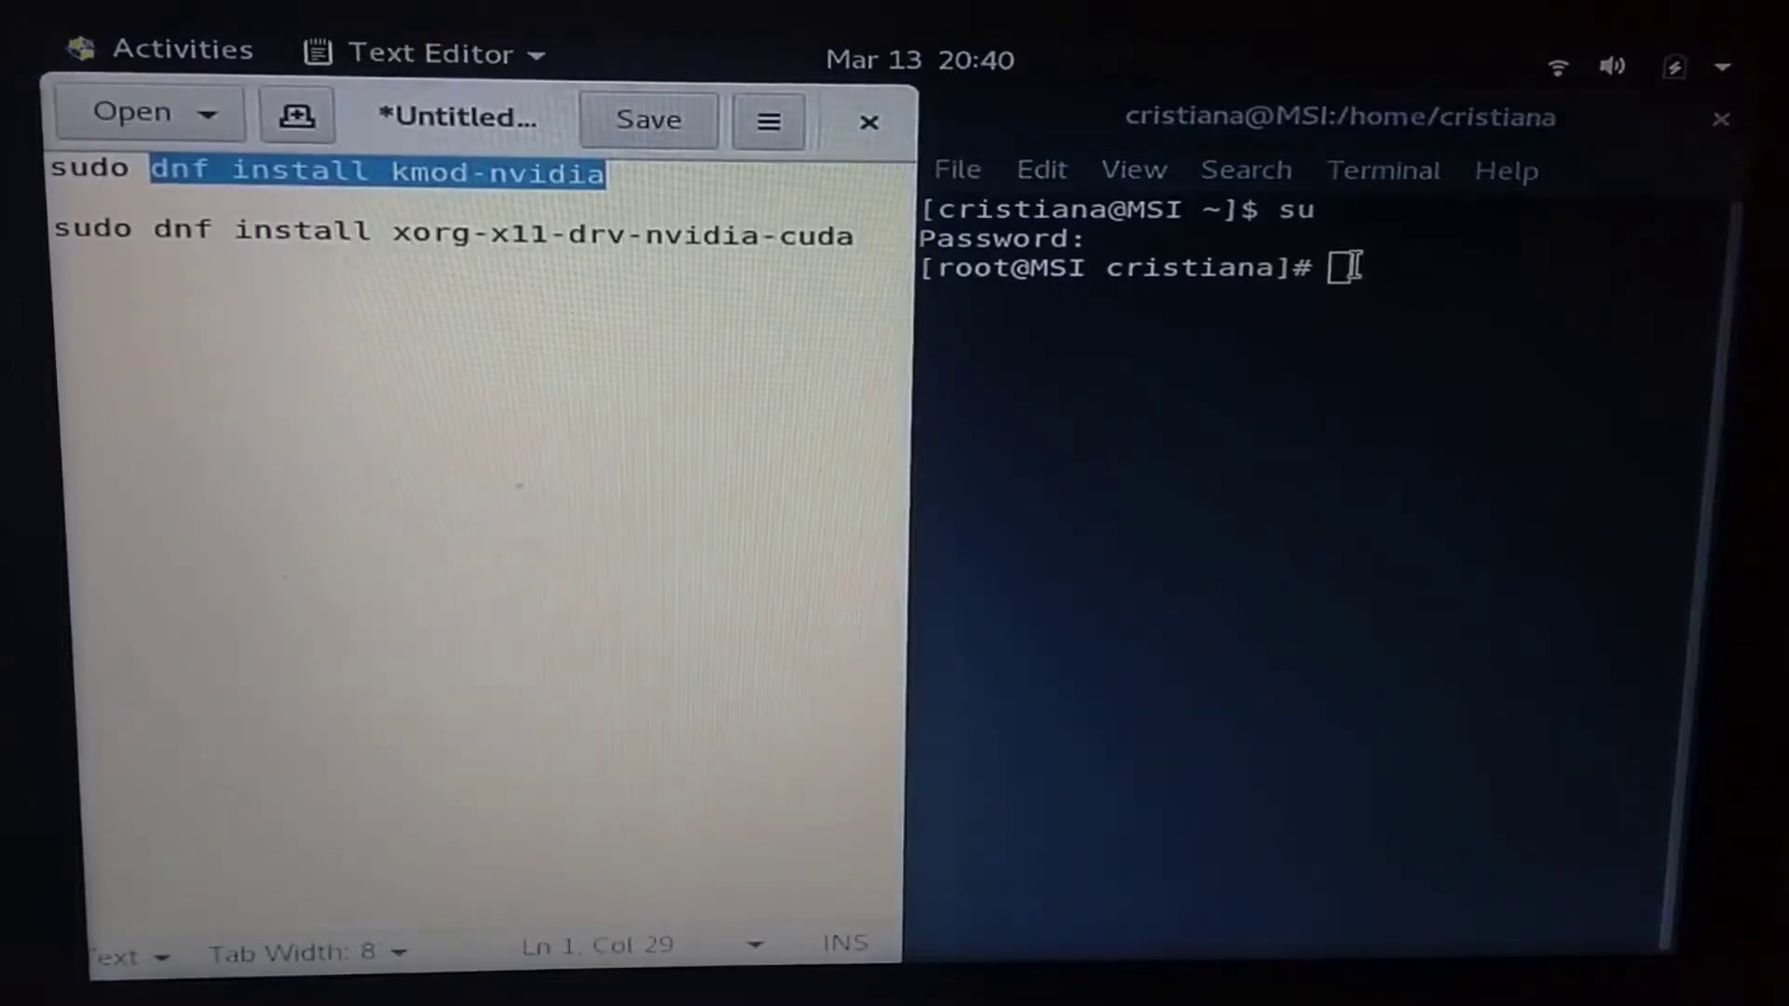
Step: Install kmod-nvidia, confirming the 12 packages and importing the RPM Fusion key
type("dnf install kmod-nvidia")
key("Return")
type("y")
key("Return")
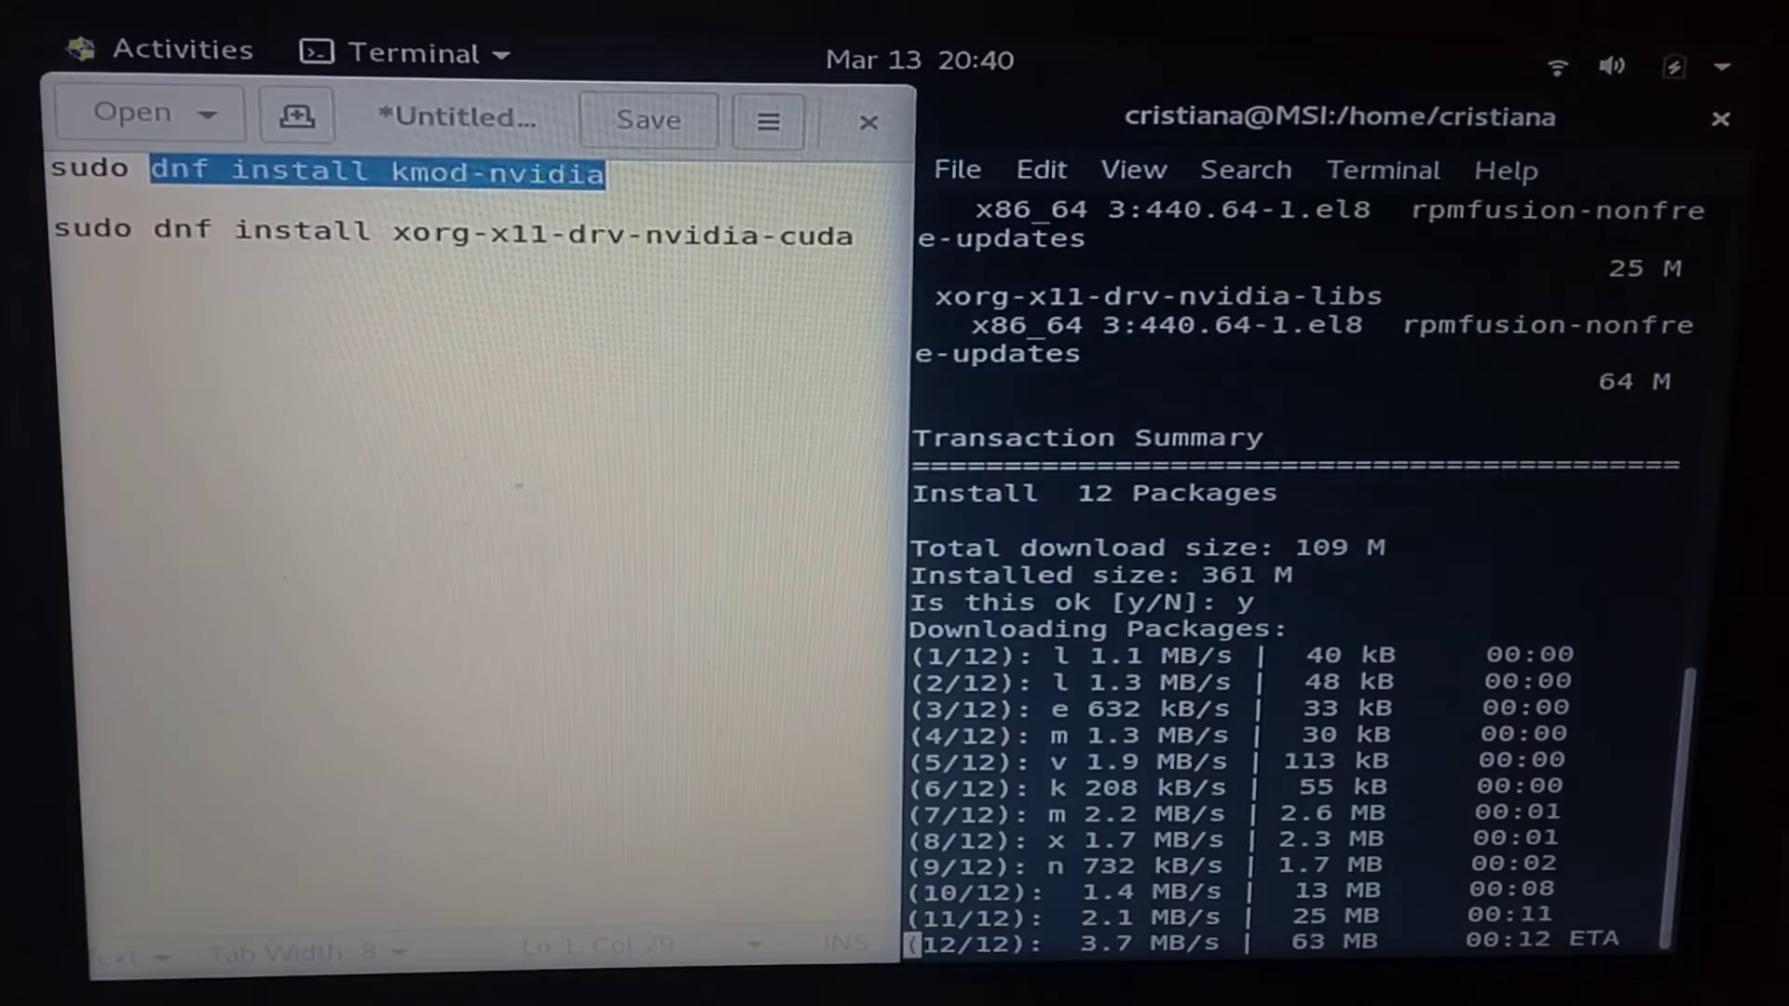
type("y")
key("Return")
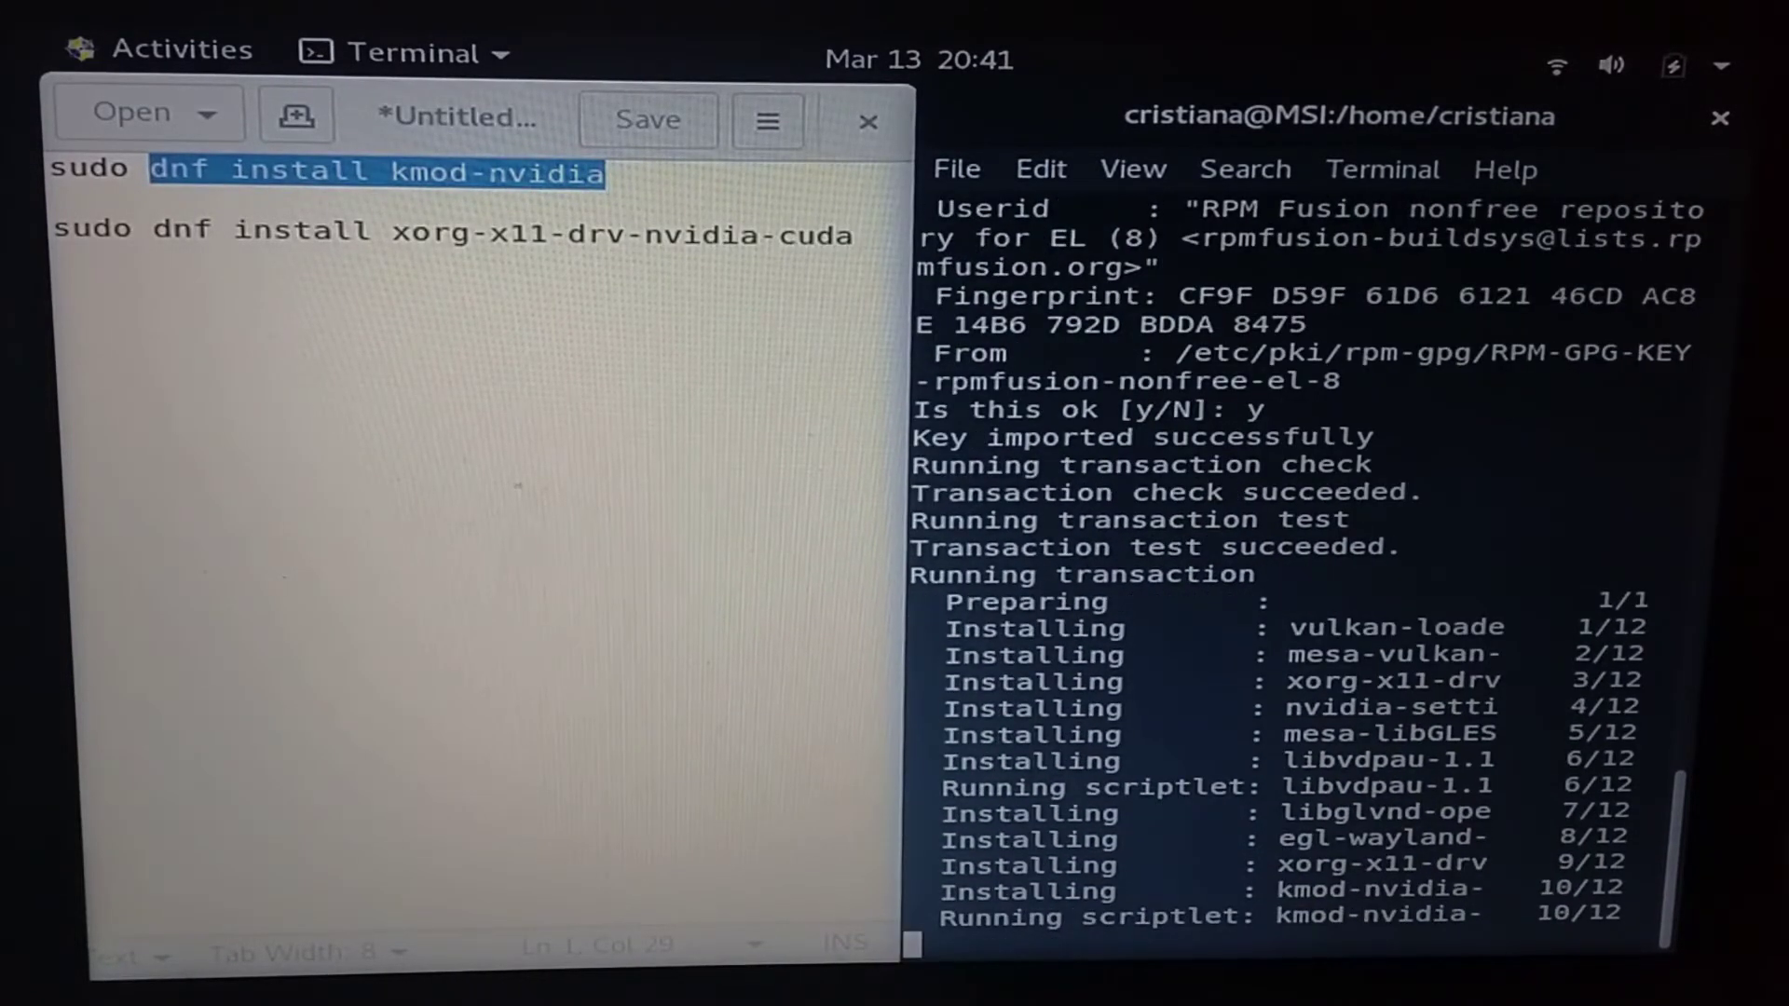
Step: Install xorg-x11-drv-nvidia-cuda, confirming the four cuda packages
left_click_drag(151, 235, 852, 236)
key("ctrl+c")
key("alt+Tab")
key("ctrl+shift+v")
key("Return")
type("y")
key("Return")
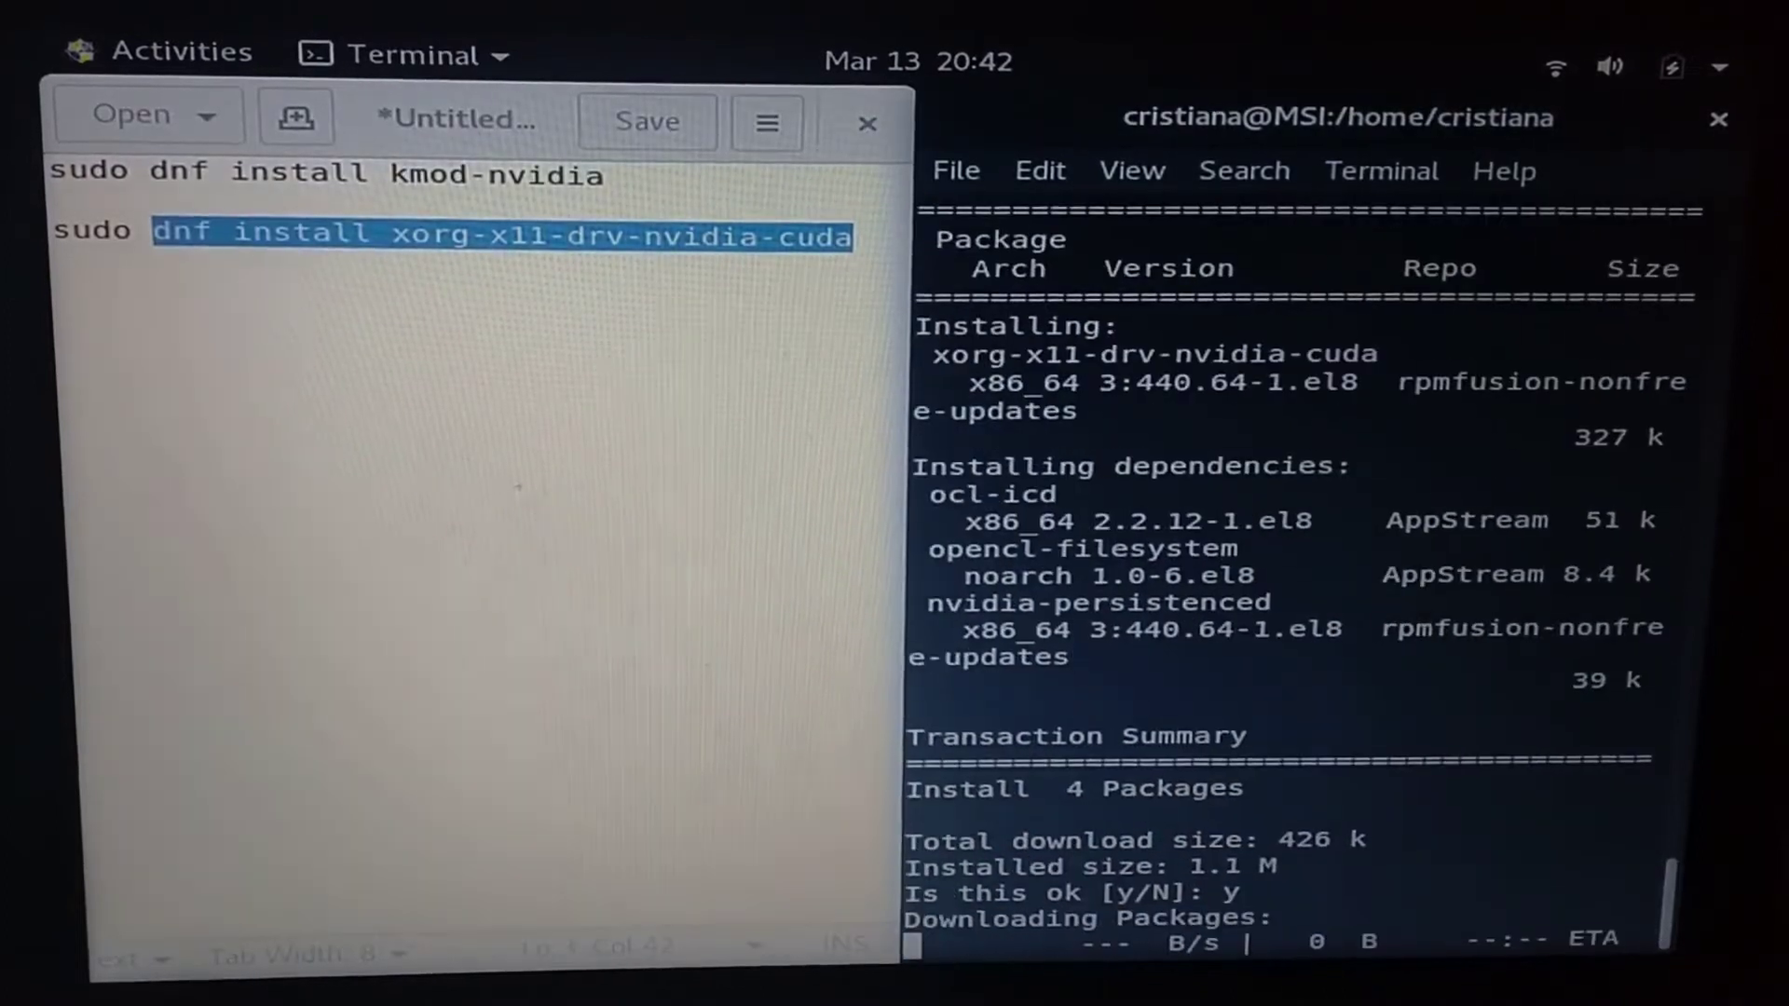
key("alt+Tab")
type("modinfo -F version nvidia")
key("Return")
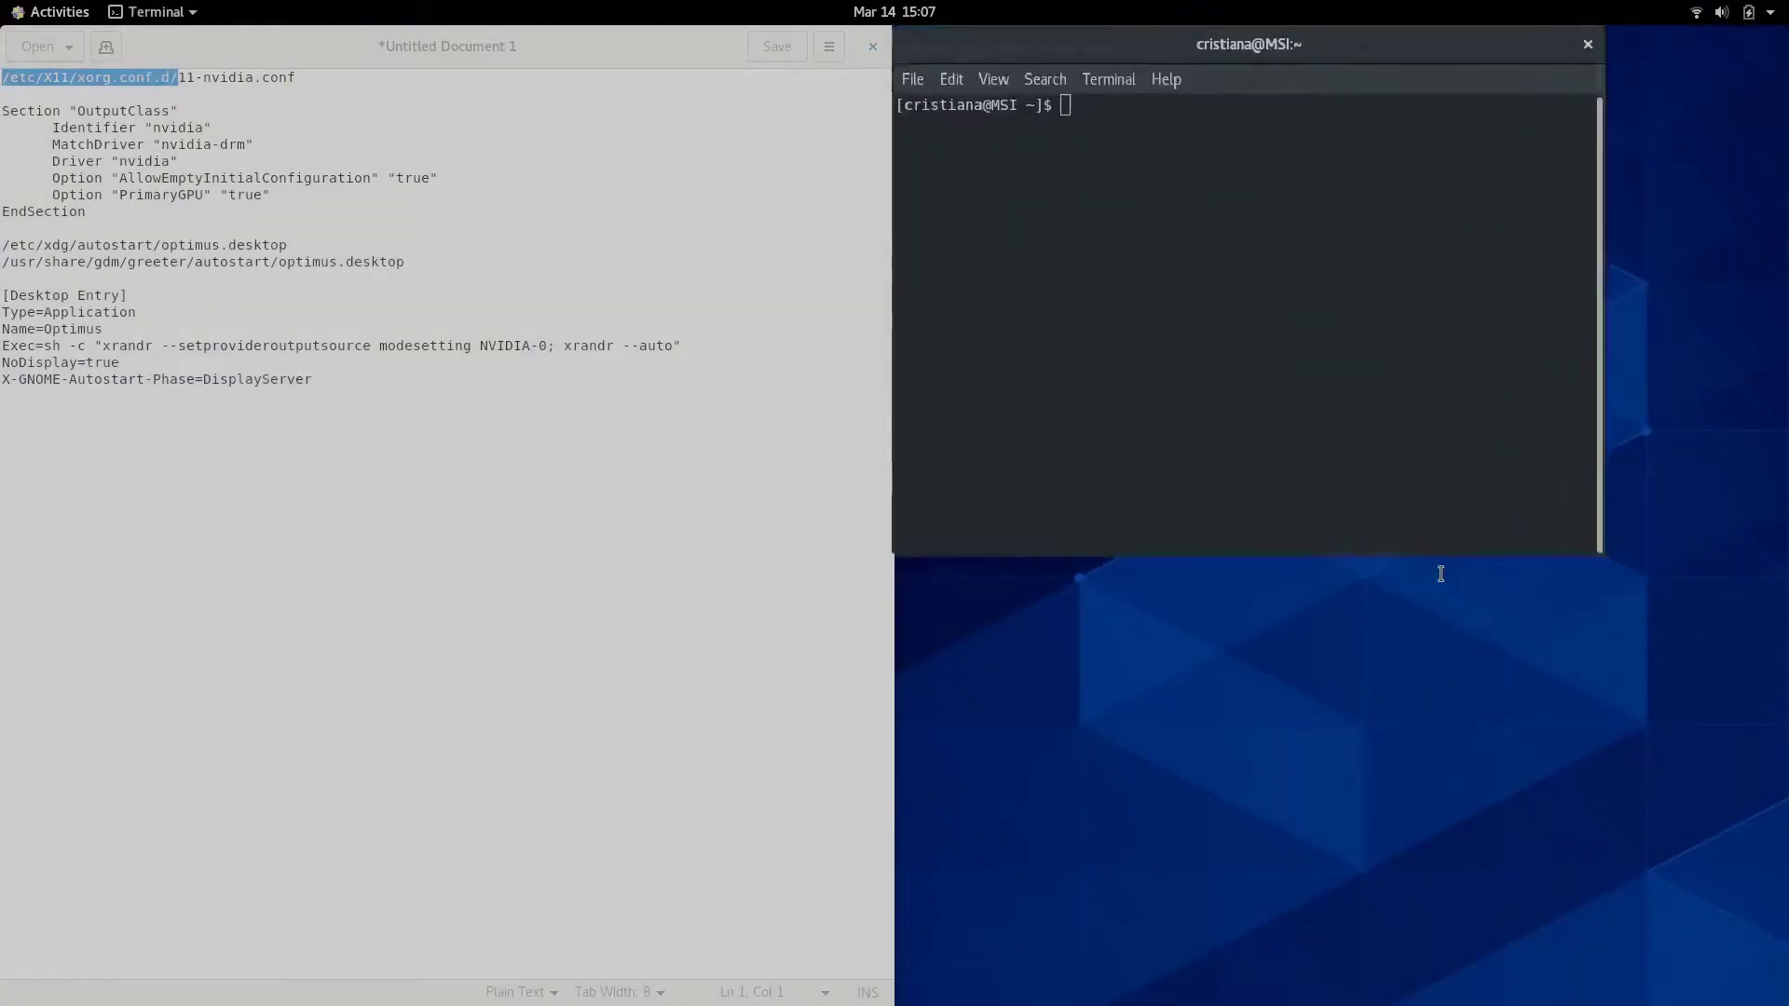
Step: As root, cd to /etc/X11/xorg.conf.d, list it and touch 11-nvidia.conf
key("super+Right")
type("su")
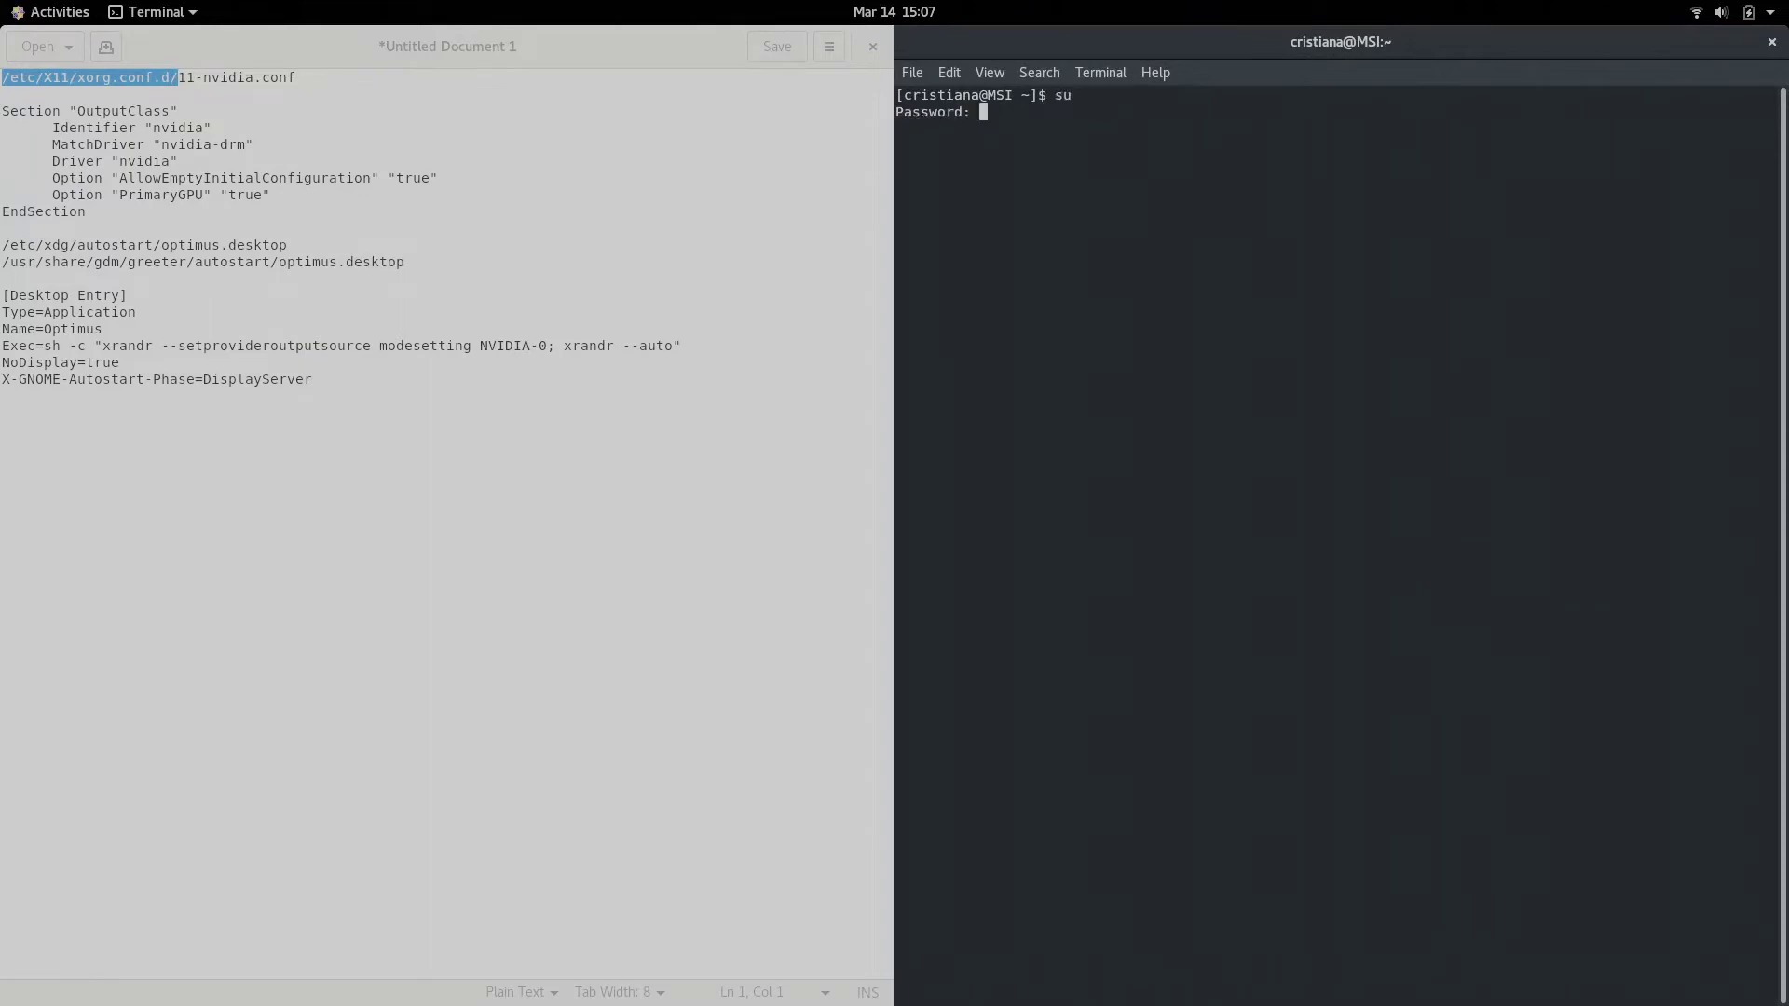
key("Return")
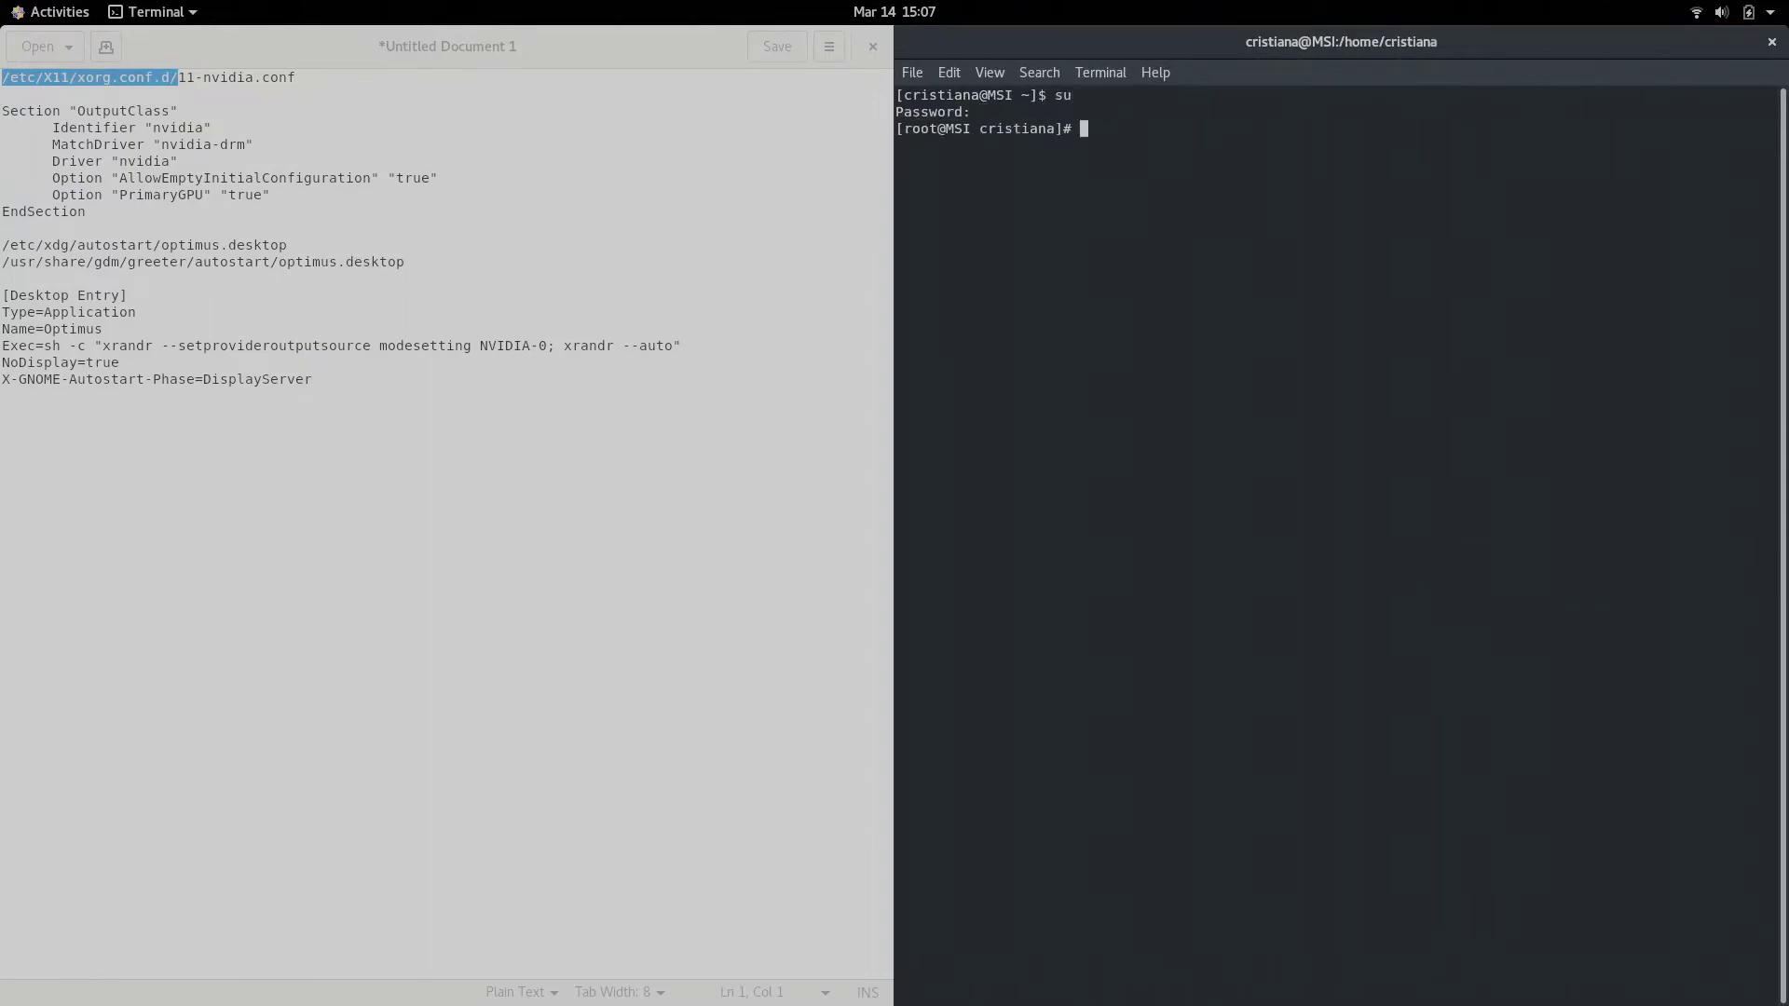
type("cd")
middle_click(1437, 572)
key("Return")
type("ls")
key("Return")
type("touch 11-nvidia.co")
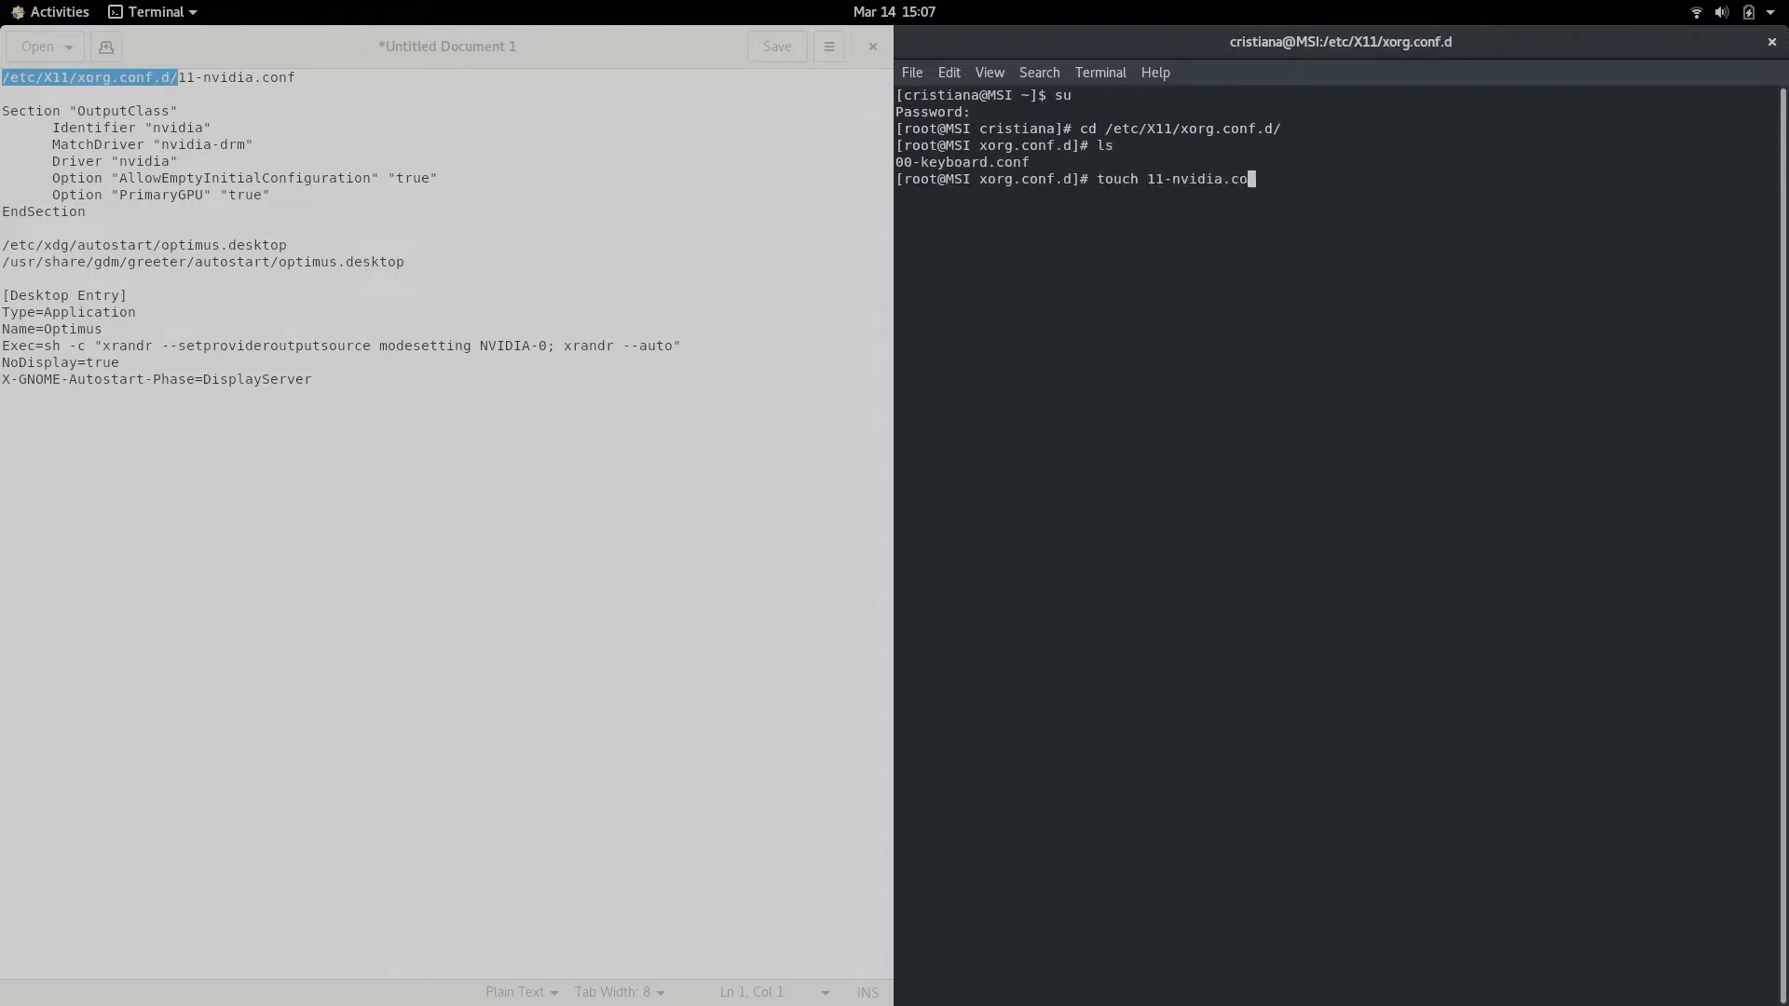
type("nf")
key("Return")
type("gedit 11-nvidia.conf")
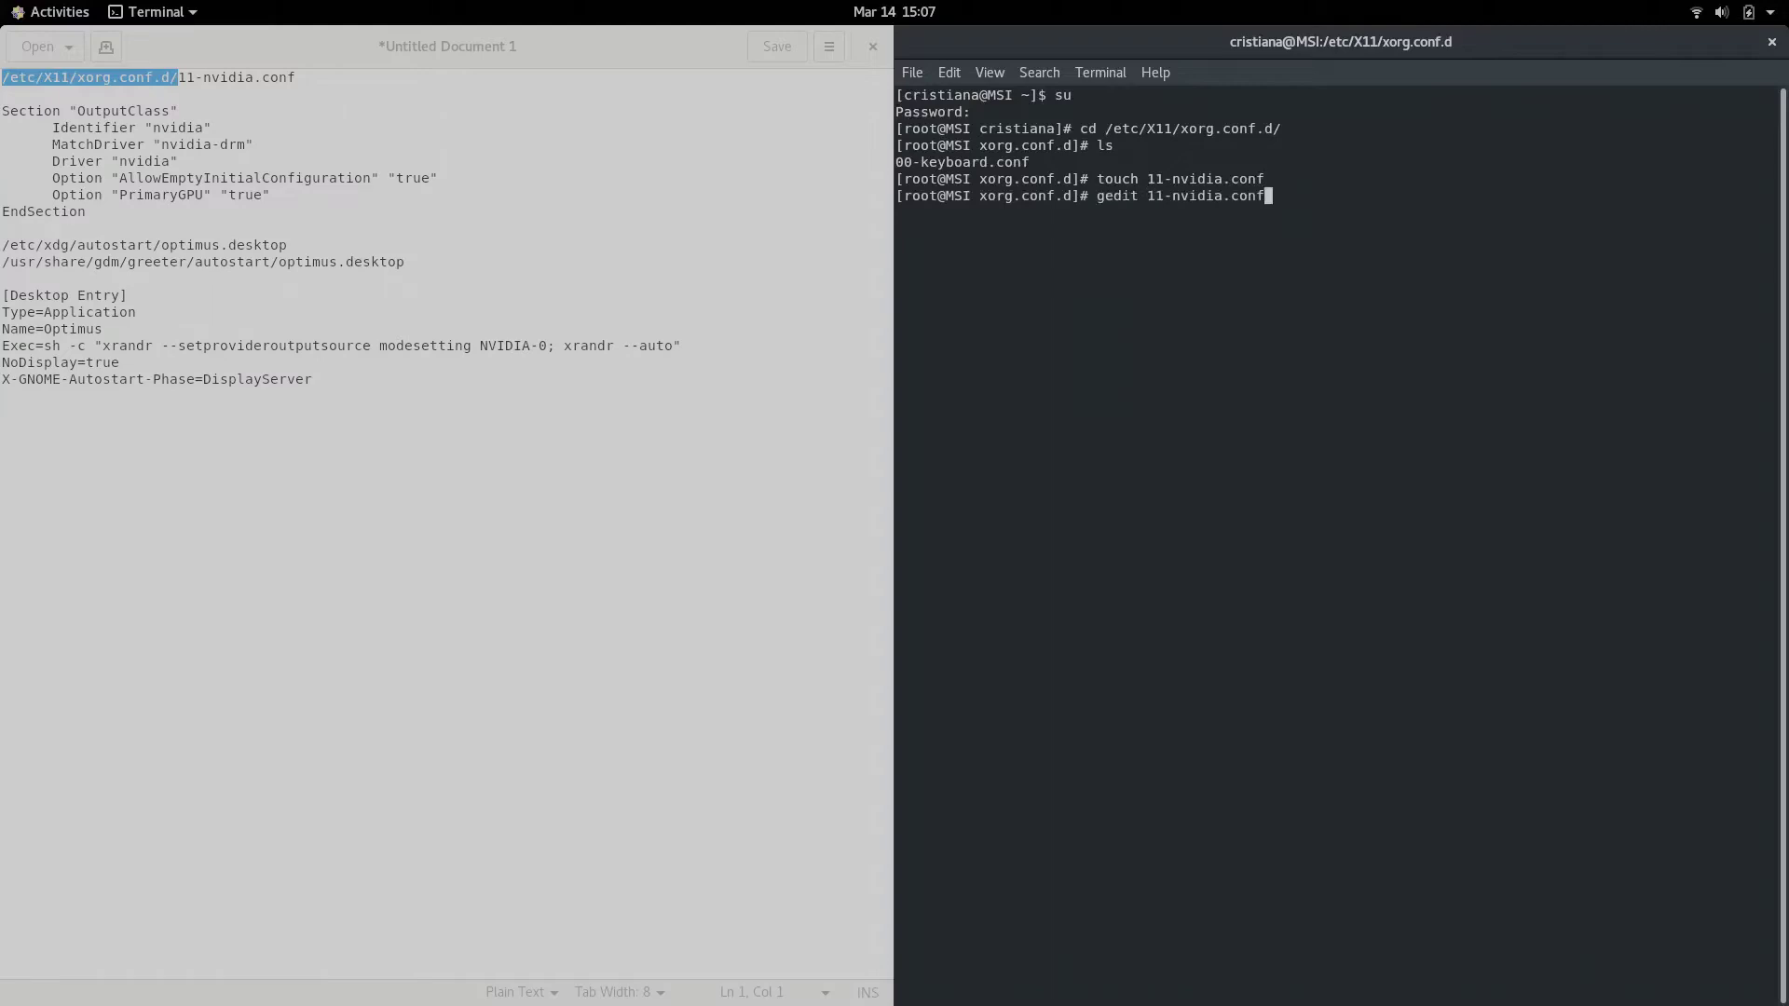
type("11-nvidia.conf")
Step: Paste the nvidia OutputClass section into 11-nvidia.conf in gedit and save it
key("Return")
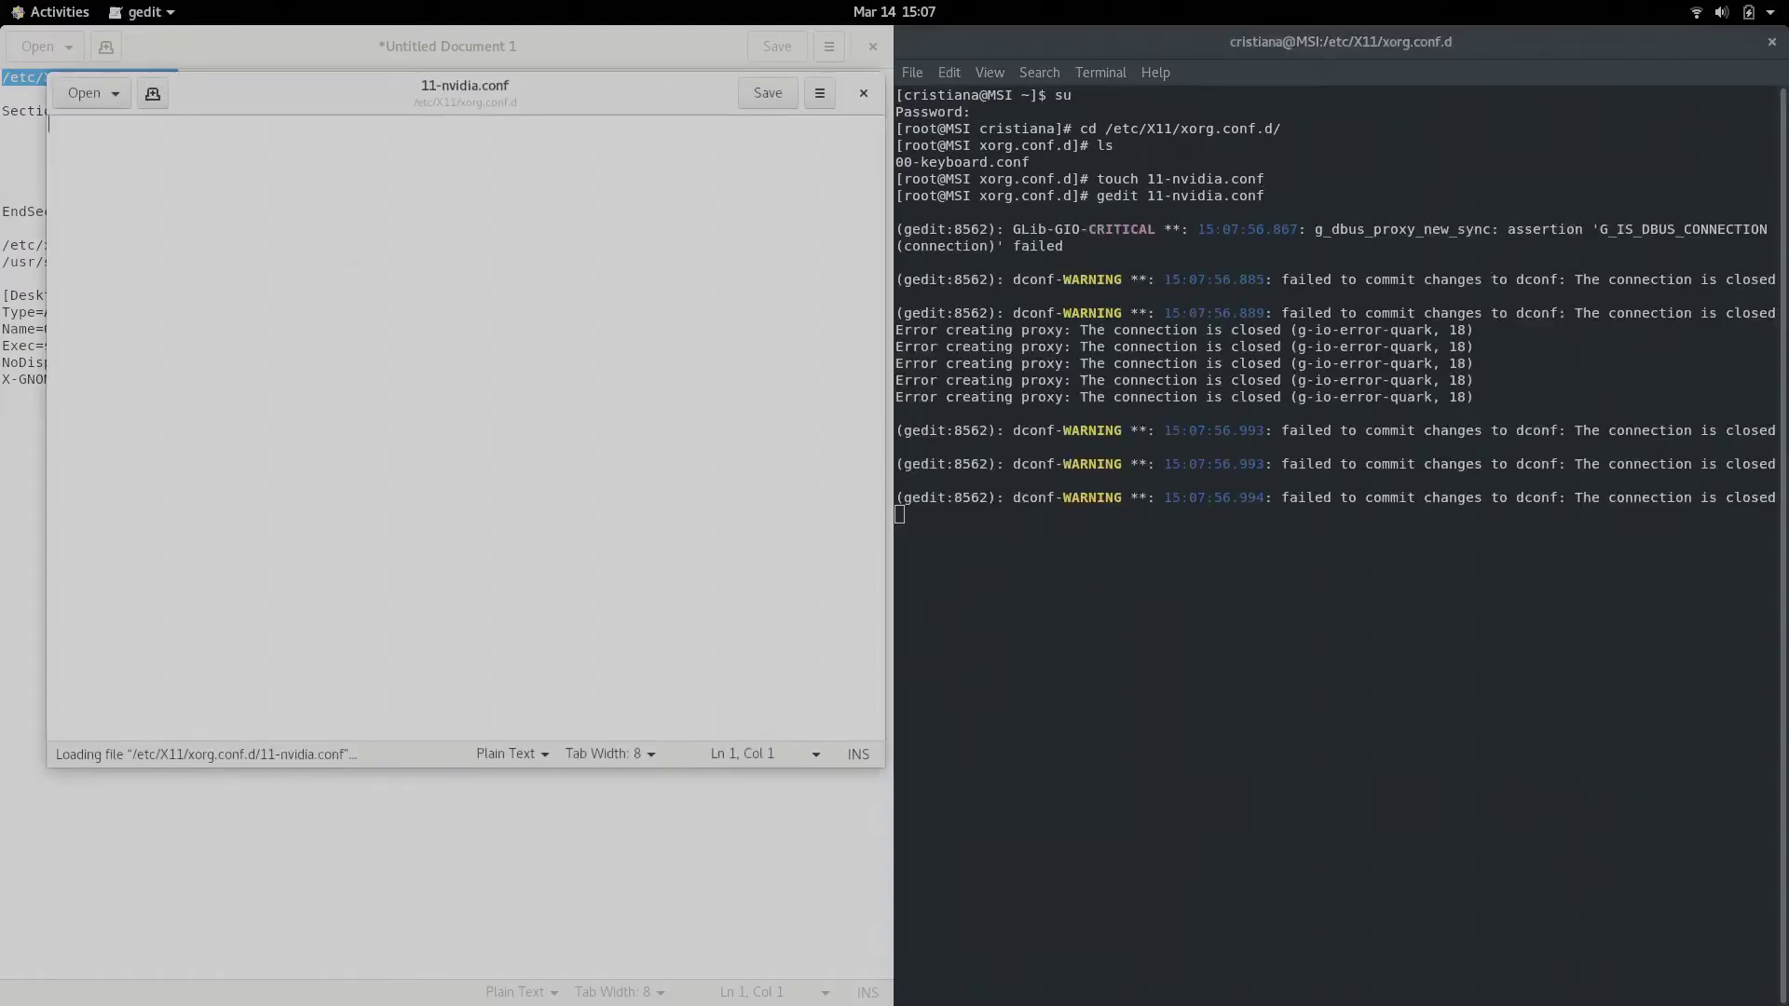
left_click(87, 205)
left_click_drag(87, 204, 3, 113)
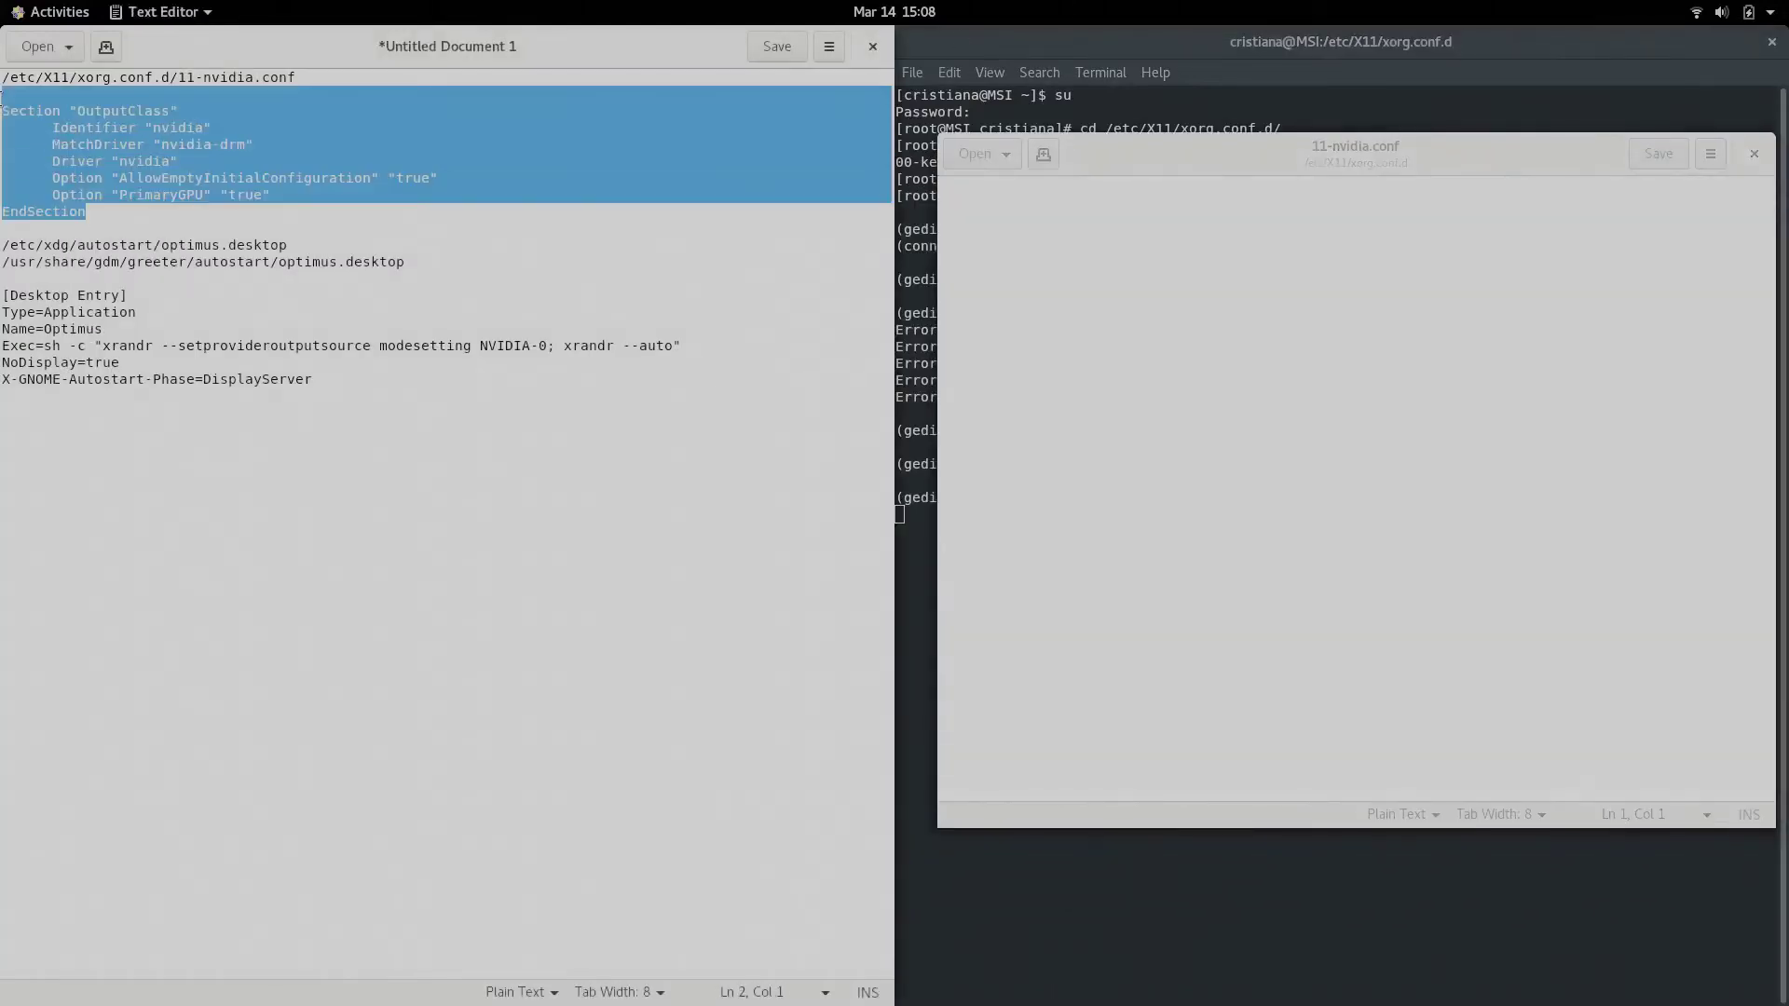
key("ctrl+c")
left_click(1422, 538)
key("ctrl+v")
left_click(1644, 157)
left_click(1755, 154)
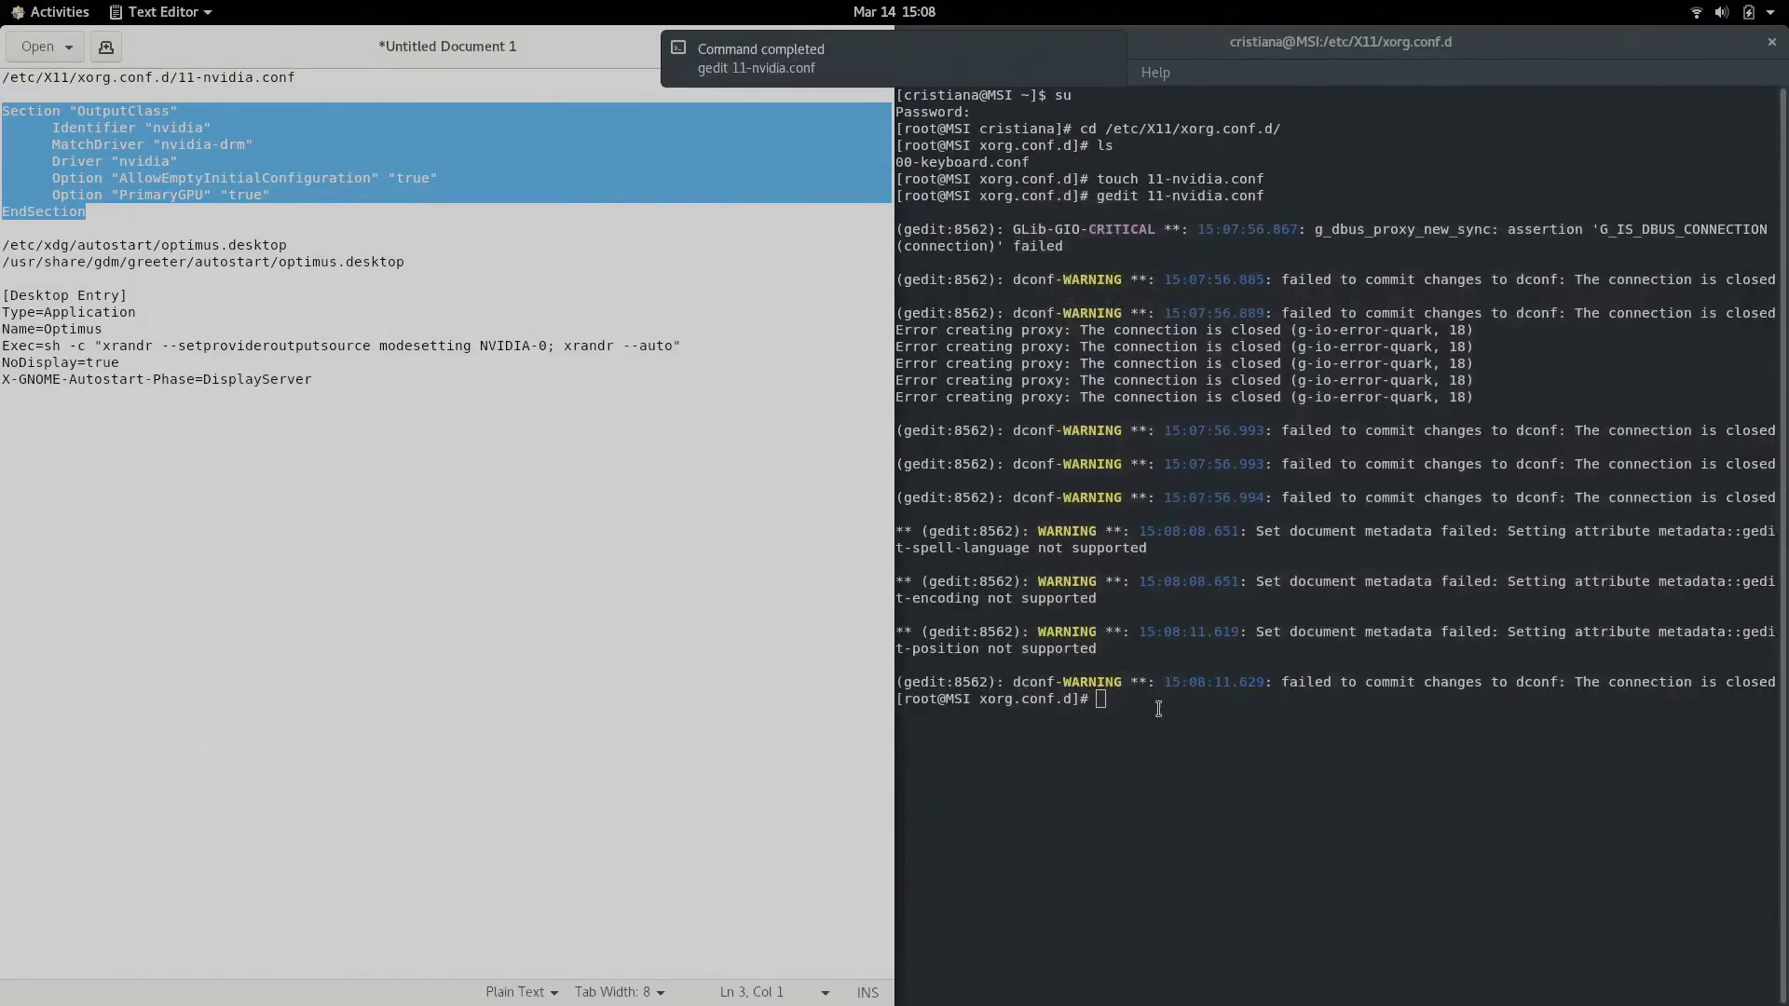
left_click_drag(3, 245, 169, 244)
Step: In /etc/xdg/autostart, touch optimus.desktop and open it in gedit
left_click(1048, 839)
type("/etc/xdg/autostart/")
key("Return")
type("touch optimus.desktop")
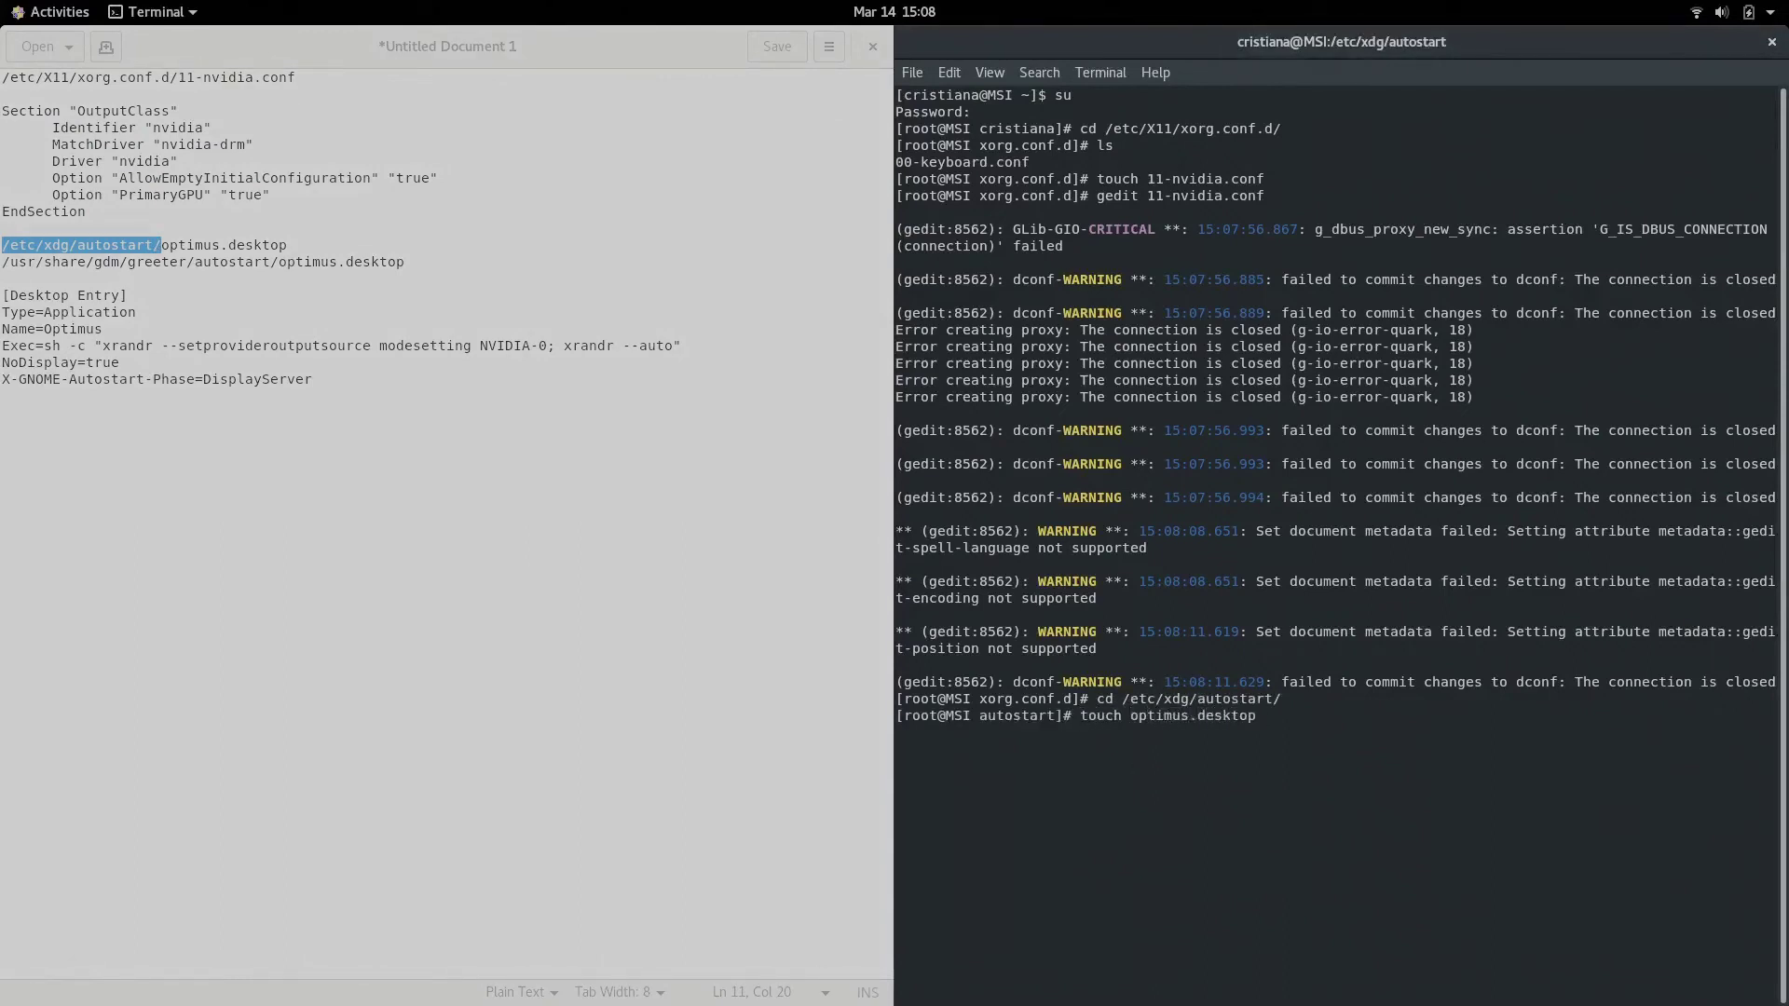
key("Return")
type("gedit optimus.desktop")
key("Return")
Step: Paste the Desktop Entry block into optimus.desktop and save it
left_click_drag(4, 295, 314, 379)
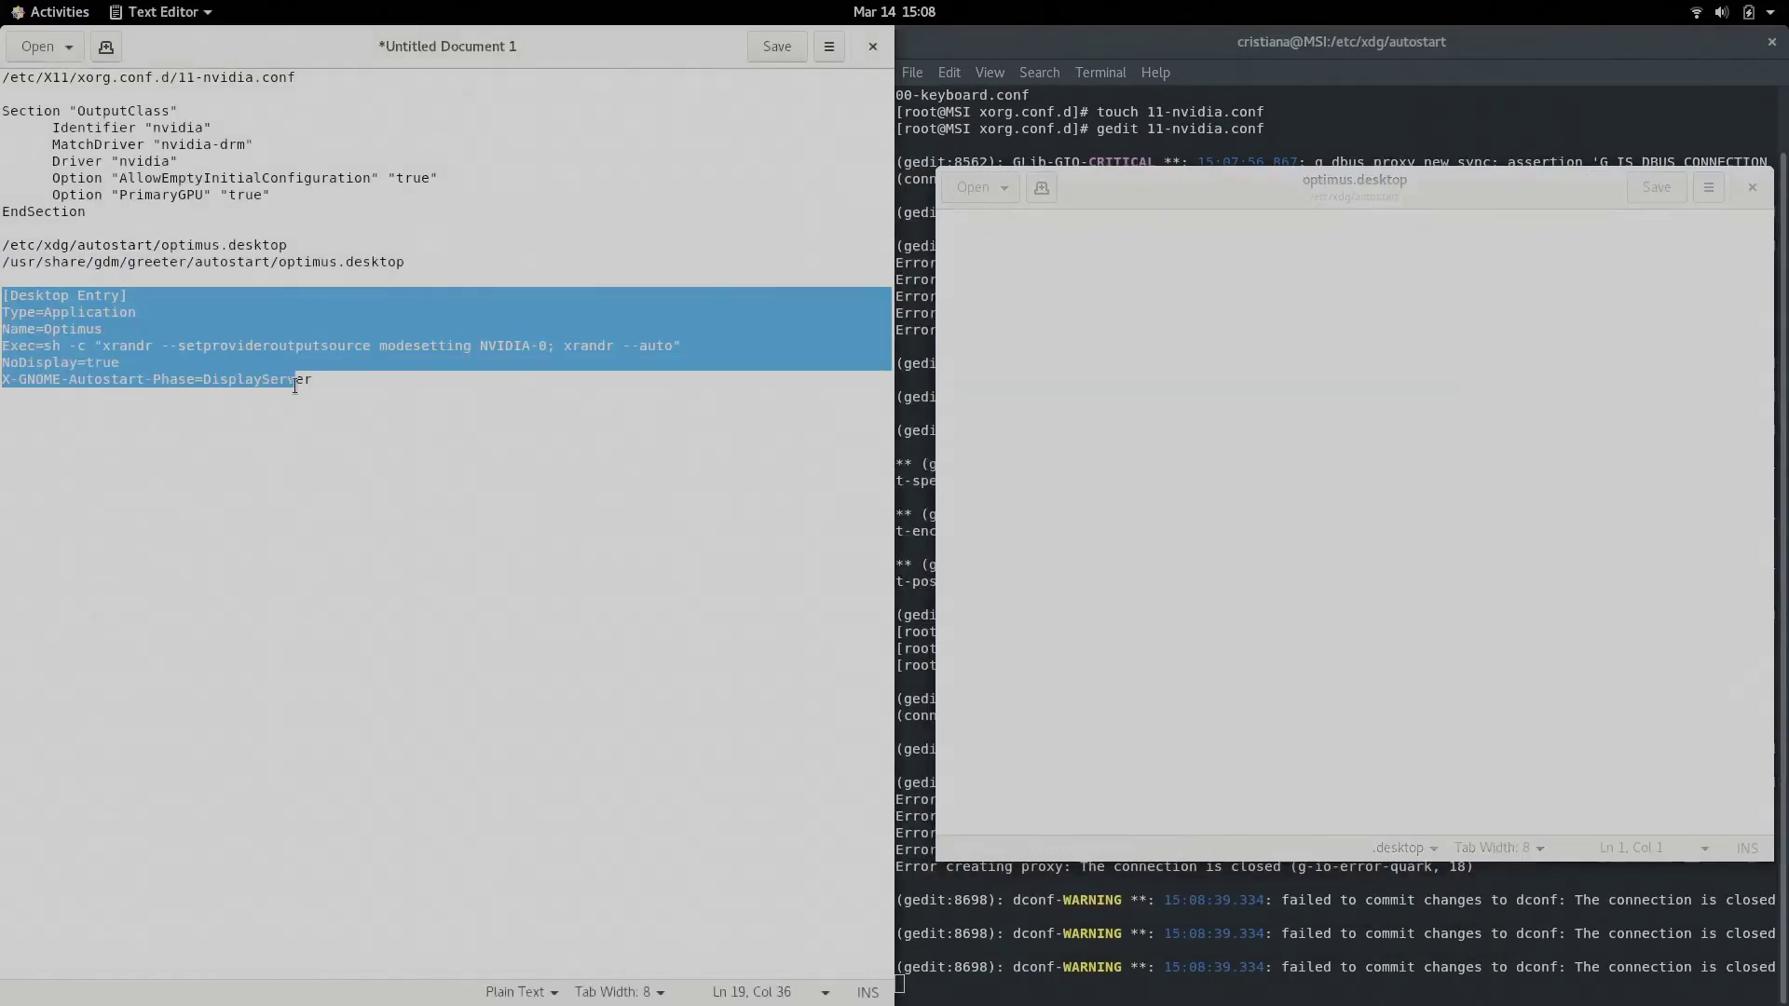
left_click(1349, 383)
key("ctrl+v")
left_click(1651, 186)
left_click(1751, 187)
type("cp optimus.desktop")
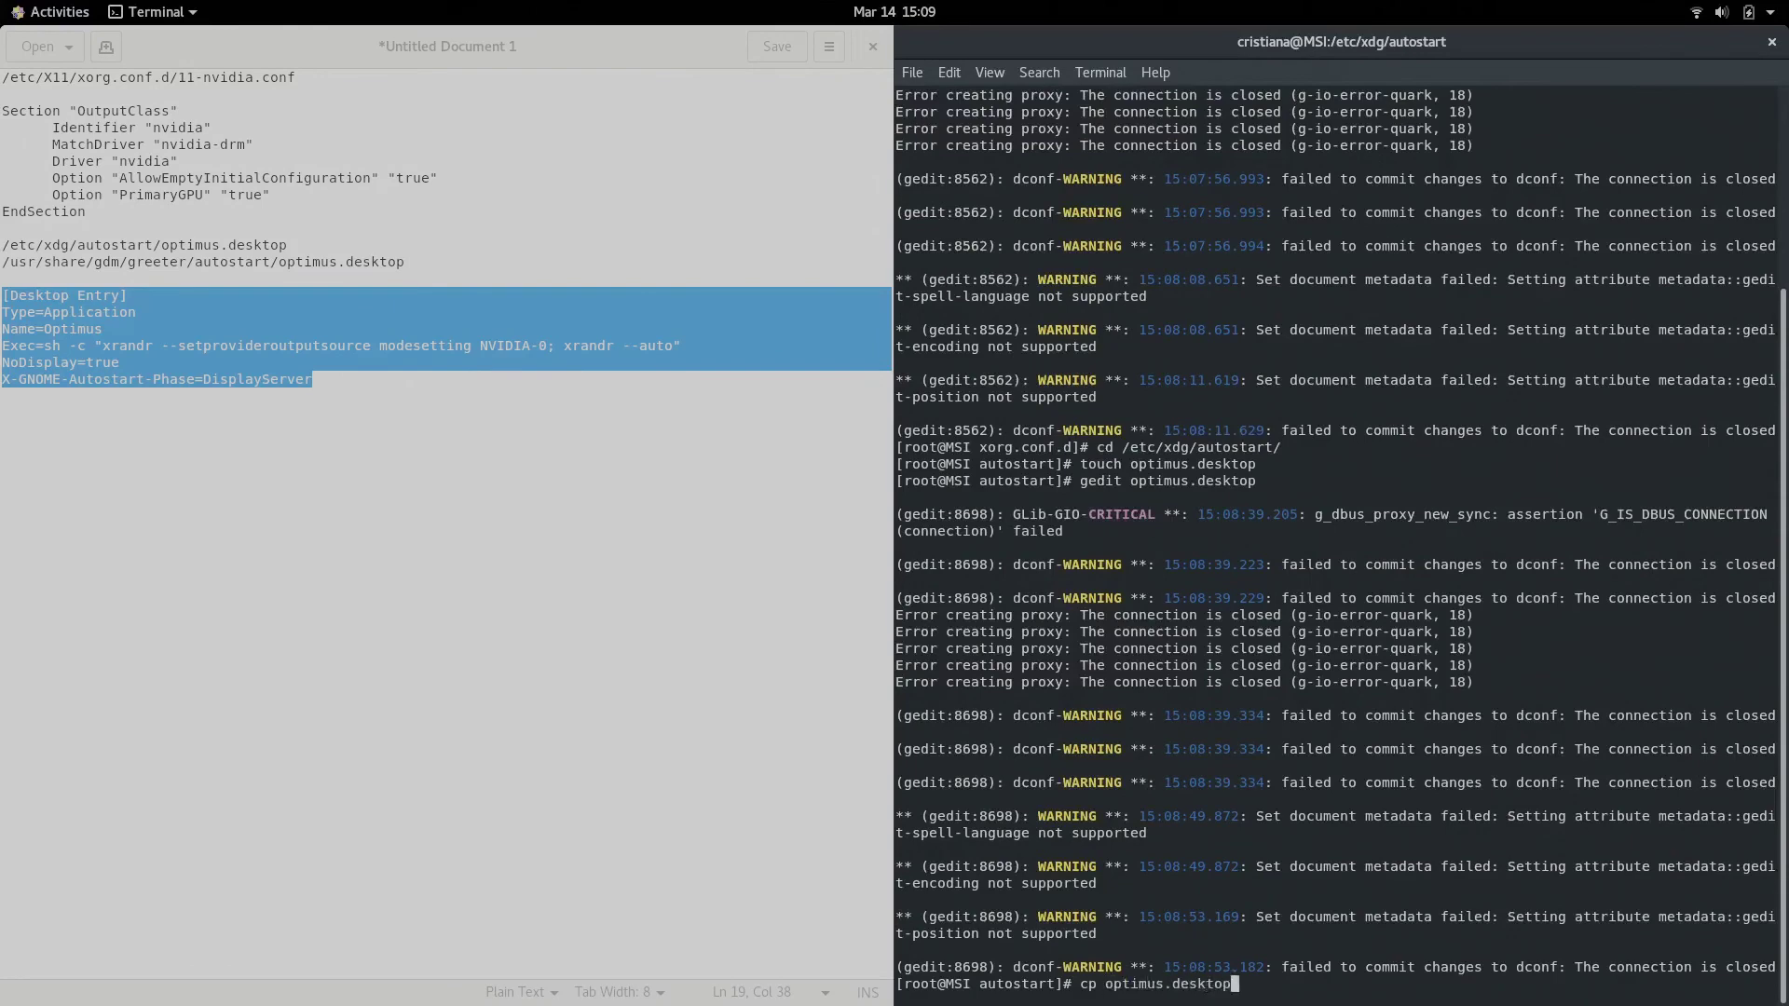
type(" /usr/share/gdm/greeter/autostart/")
Step: Copy optimus.desktop to /usr/share/gdm/greeter/autostart/ and launch NVIDIA X Server Settings
key("Return")
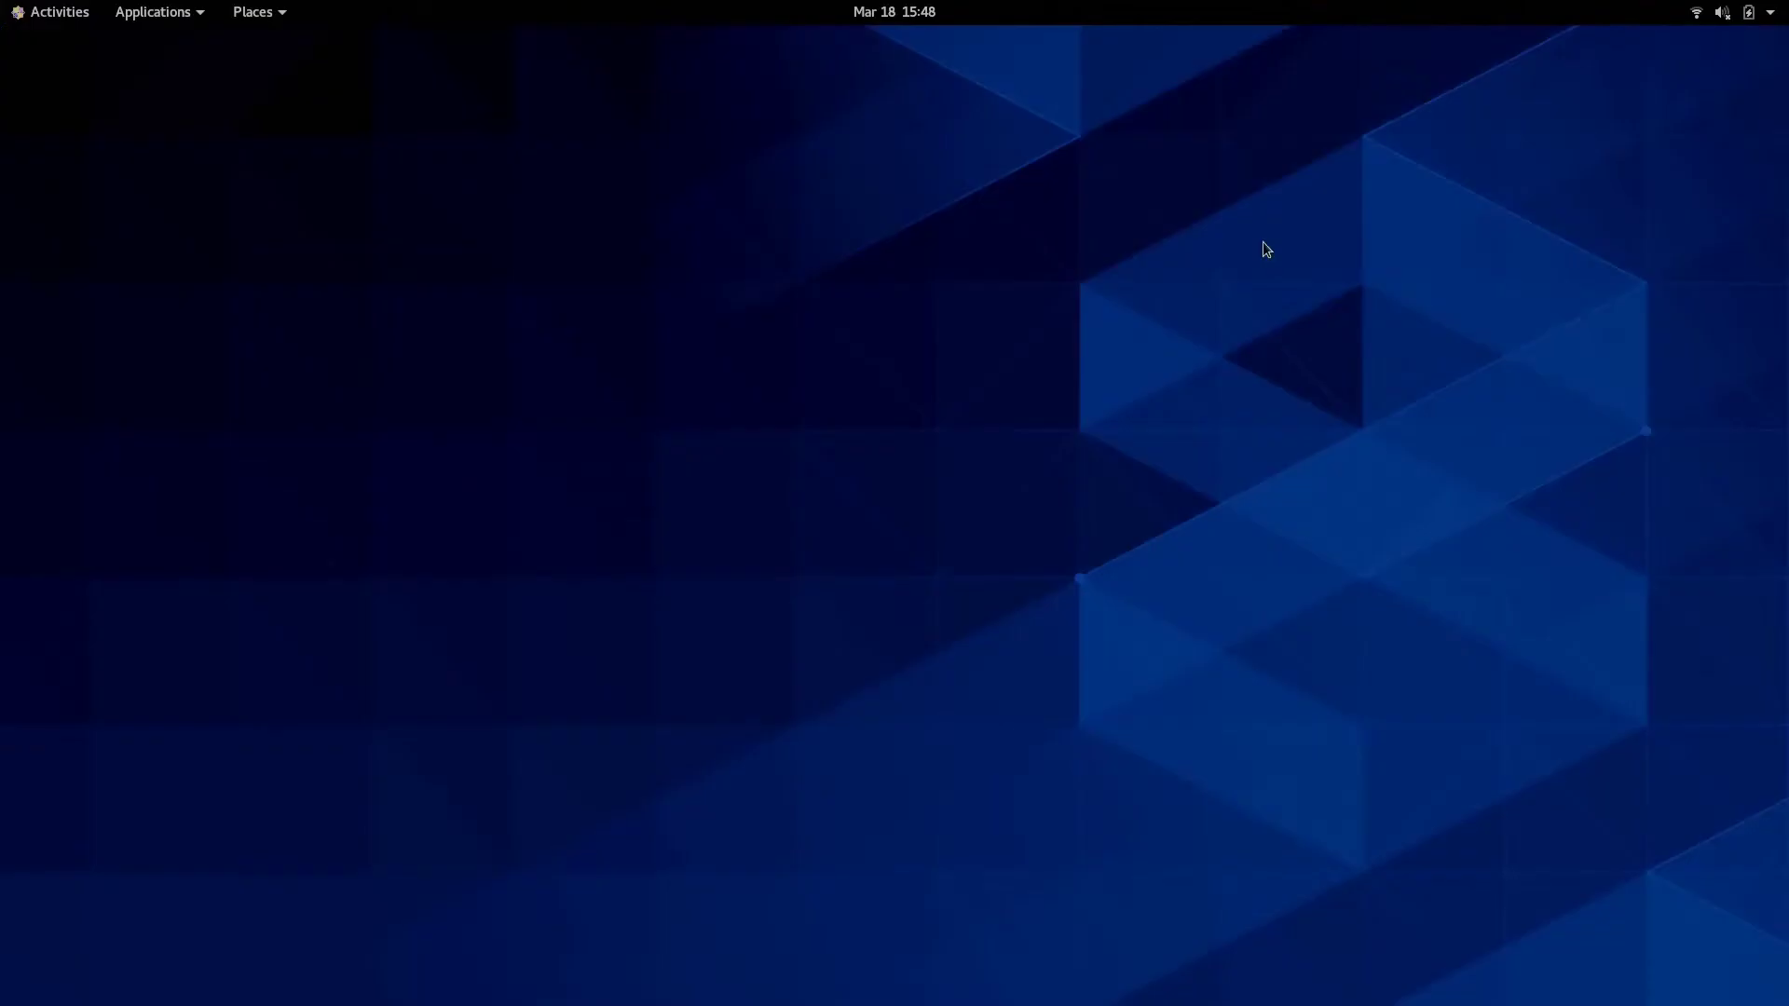
key("super")
type("n")
key("Return")
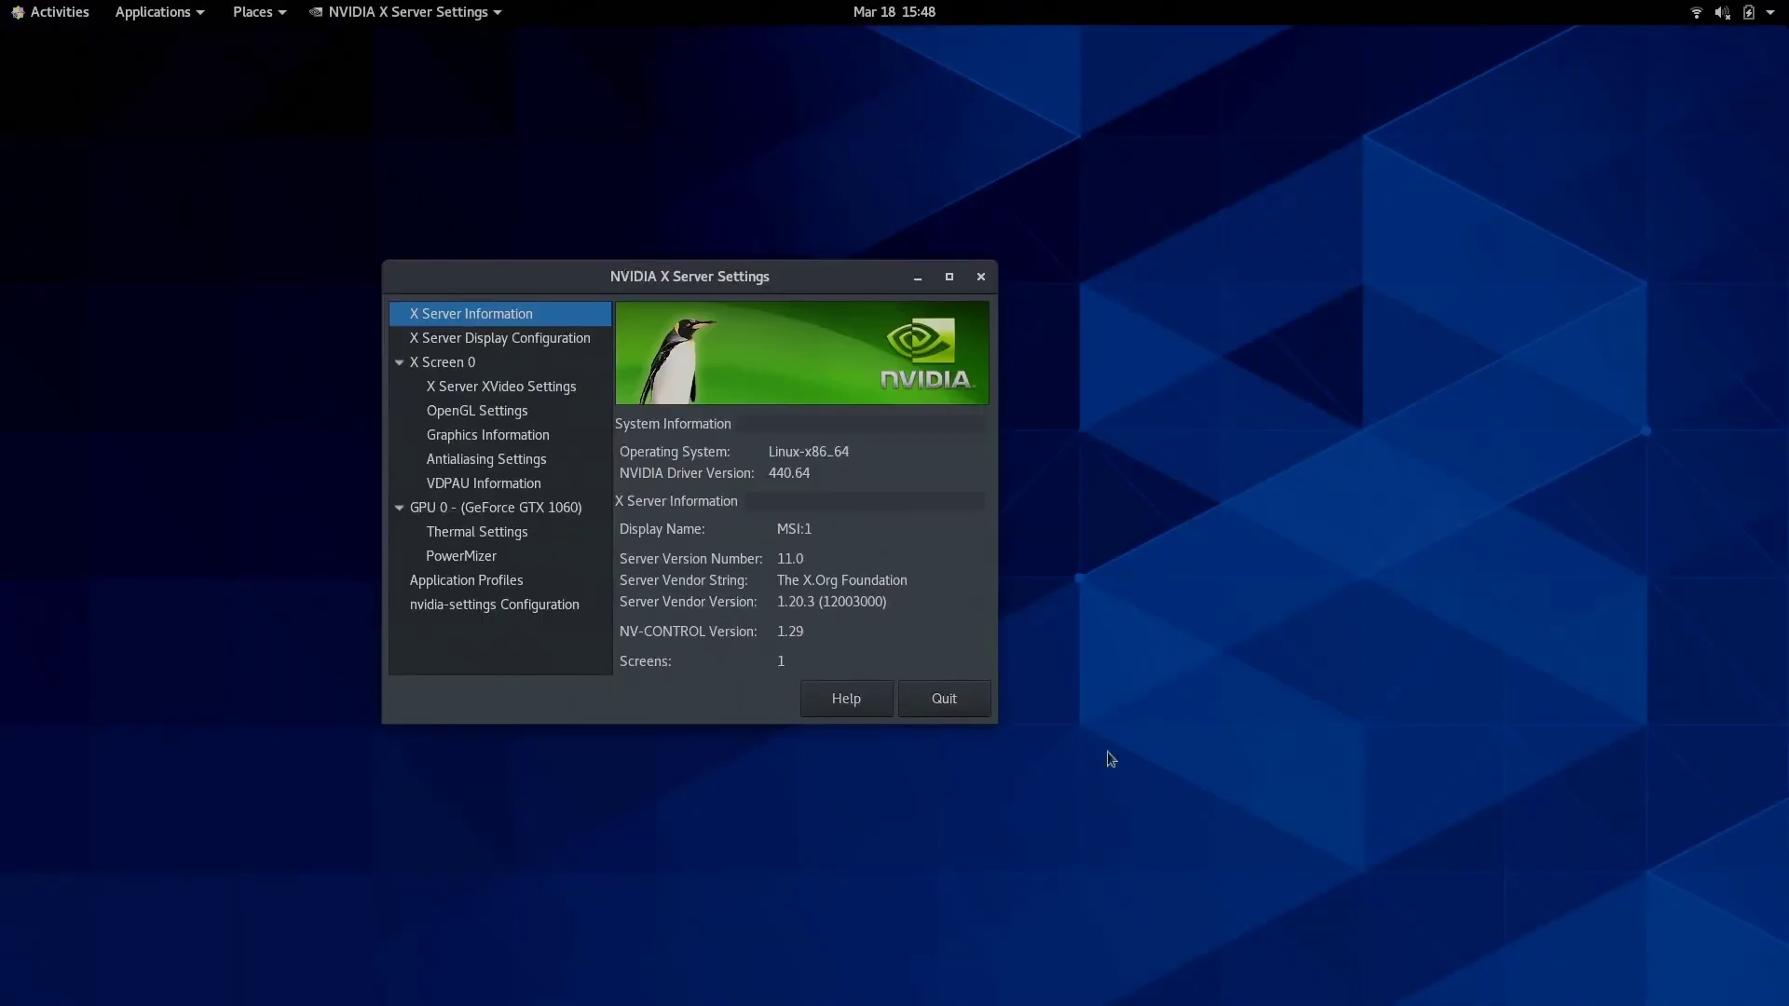